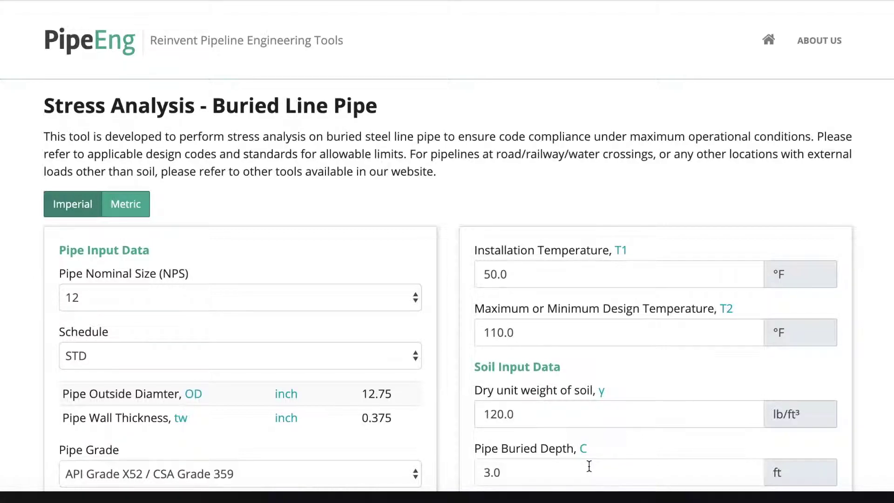
Leave NPS 12 / STD schedule, then switch the nominal pipe size to Custom.
{"action": "scroll", "coordinate": [582, 463], "scroll_direction": "up", "scroll_amount": 1}
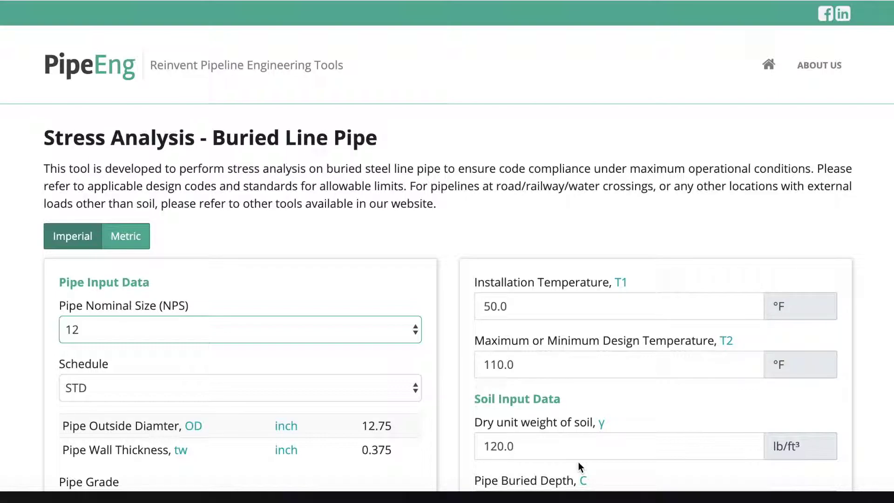
{"action": "scroll", "coordinate": [579, 462], "scroll_direction": "down", "scroll_amount": 3}
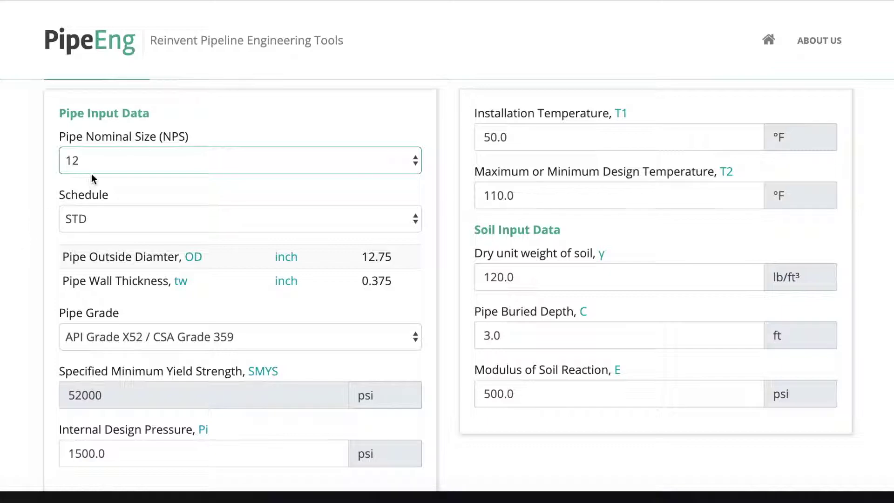
{"action": "left_click", "coordinate": [112, 160]}
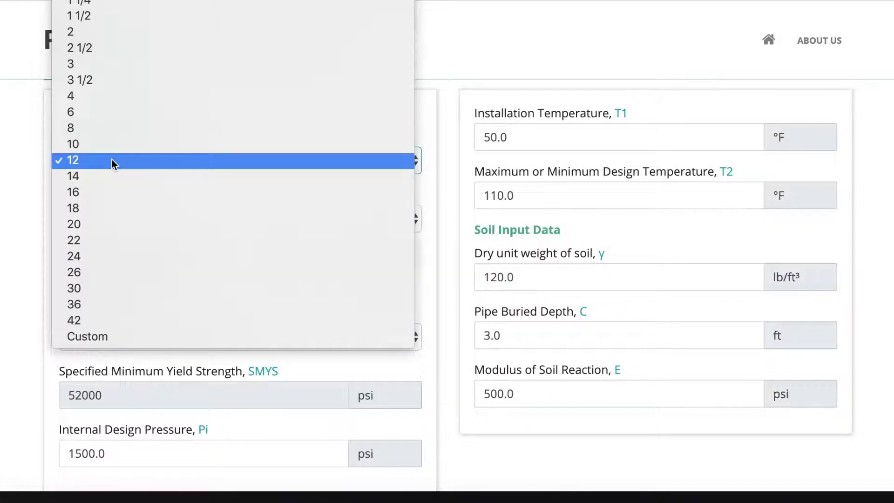
{"action": "left_click", "coordinate": [112, 159]}
{"action": "left_click", "coordinate": [111, 221]}
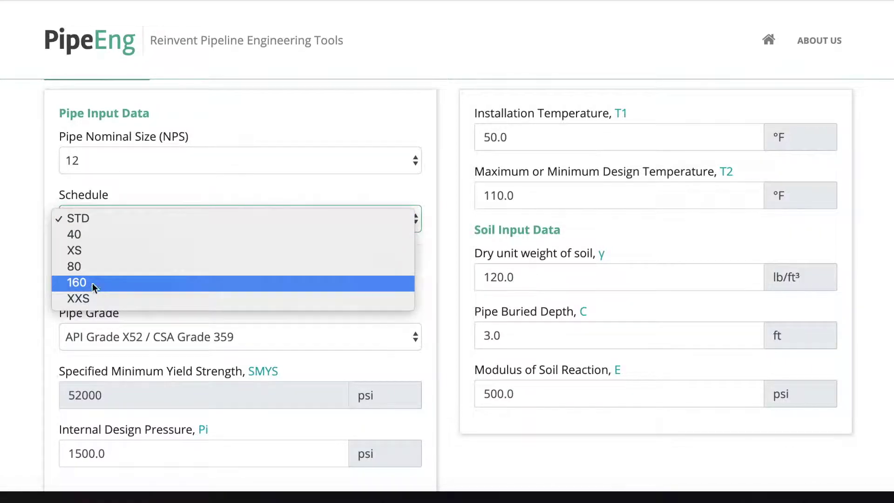
{"action": "key", "text": "Escape"}
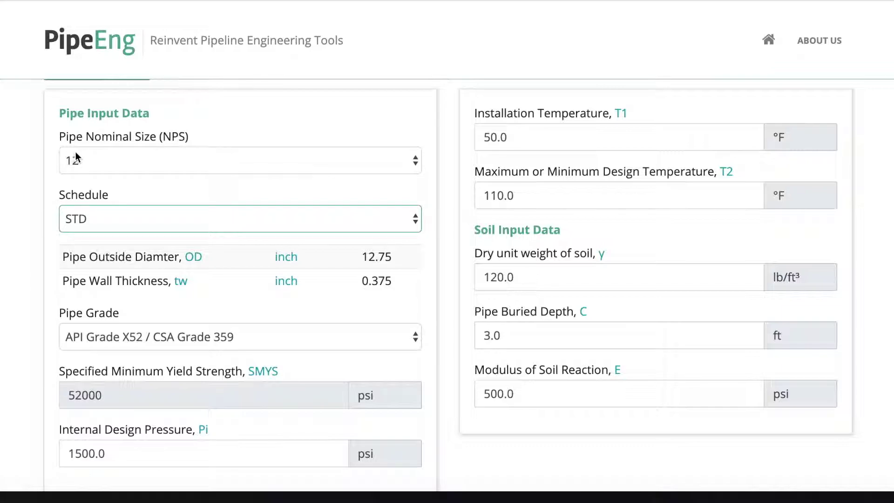
{"action": "left_click", "coordinate": [78, 219]}
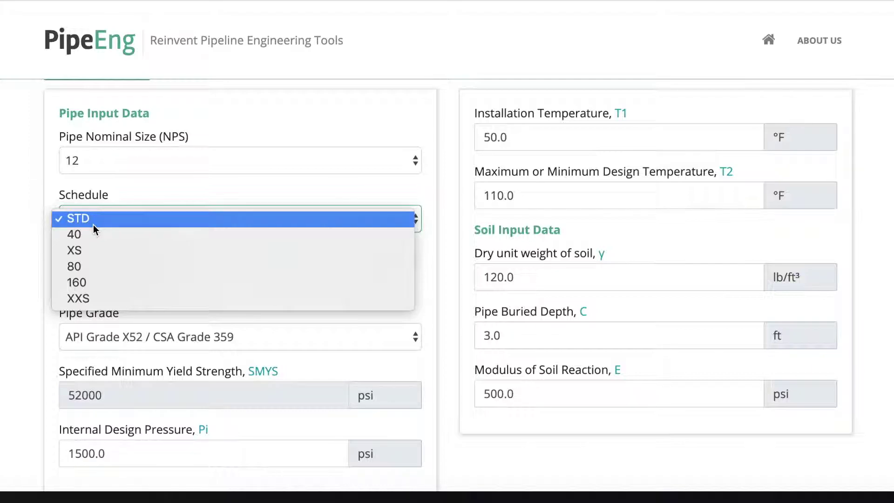
{"action": "left_click", "coordinate": [82, 223]}
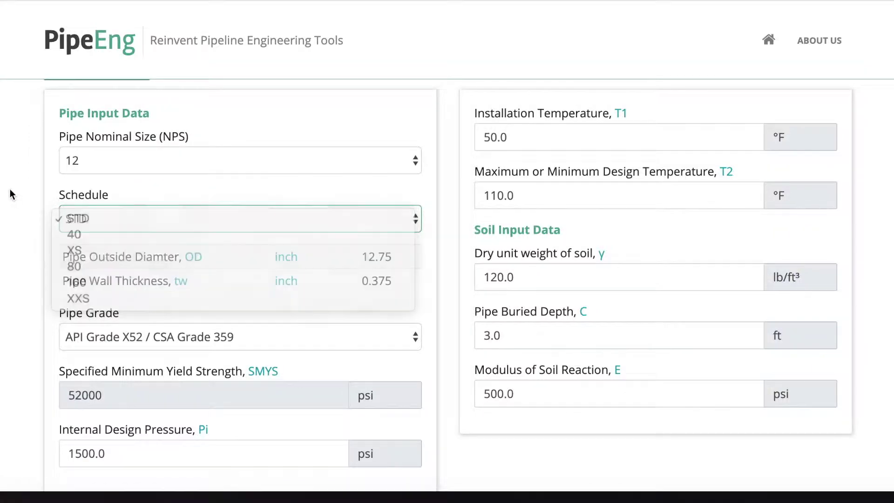
{"action": "left_click", "coordinate": [124, 164]}
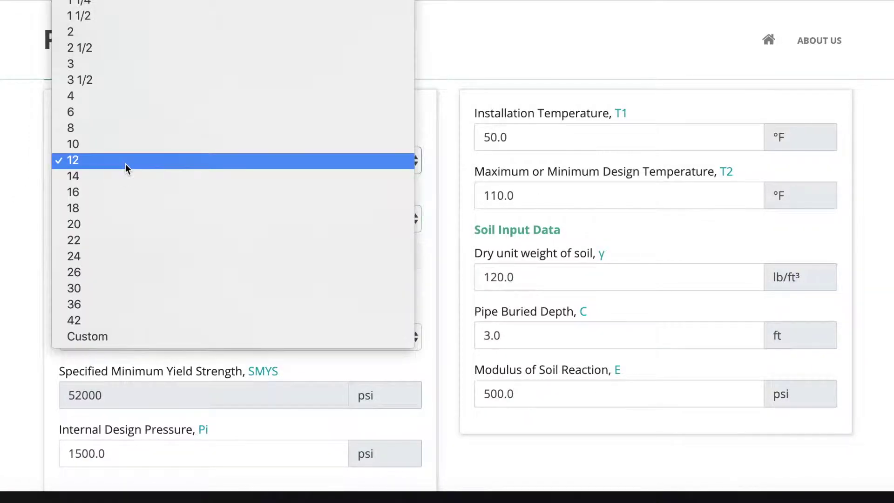
{"action": "left_click", "coordinate": [91, 335]}
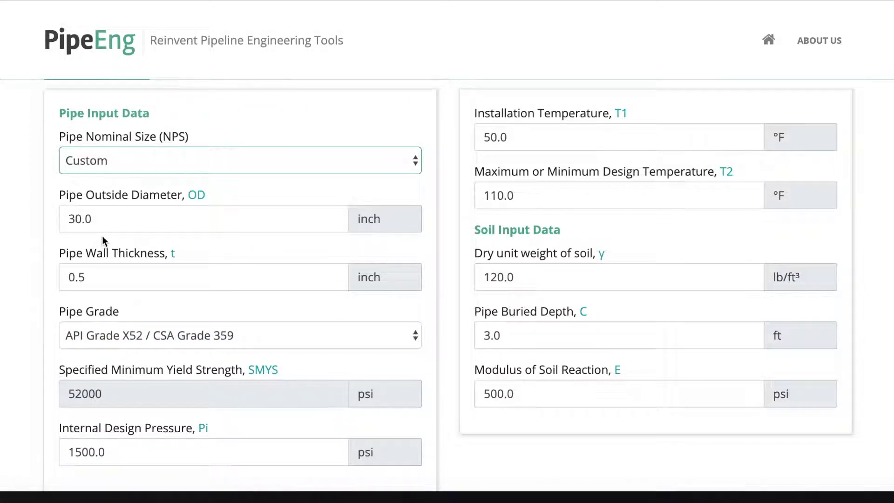
Set outside diameter 24 in, wall thickness 0.25 in and grade API B / CSA 241 (SMYS 35000 psi).
{"action": "left_click", "coordinate": [103, 217]}
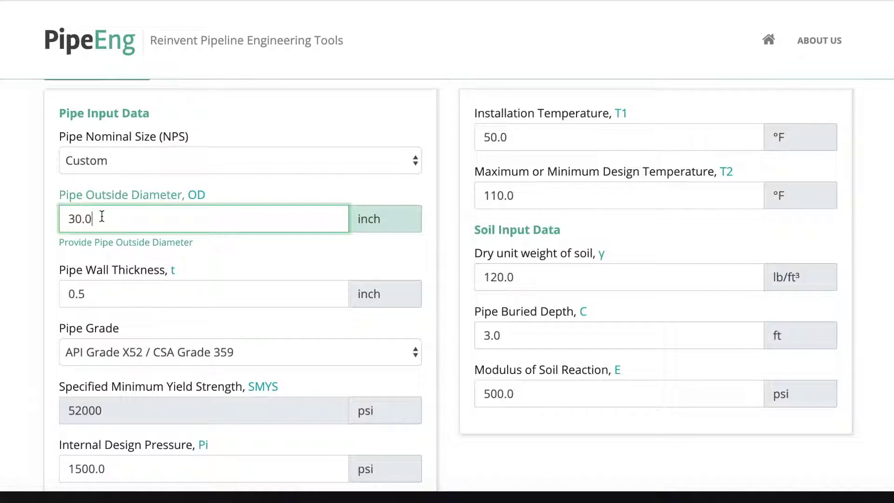
{"action": "left_click_drag", "start_coordinate": [101, 216], "coordinate": [49, 220]}
{"action": "type", "text": "24"}
{"action": "left_click", "coordinate": [106, 287]}
{"action": "key", "text": "BackSpace"}
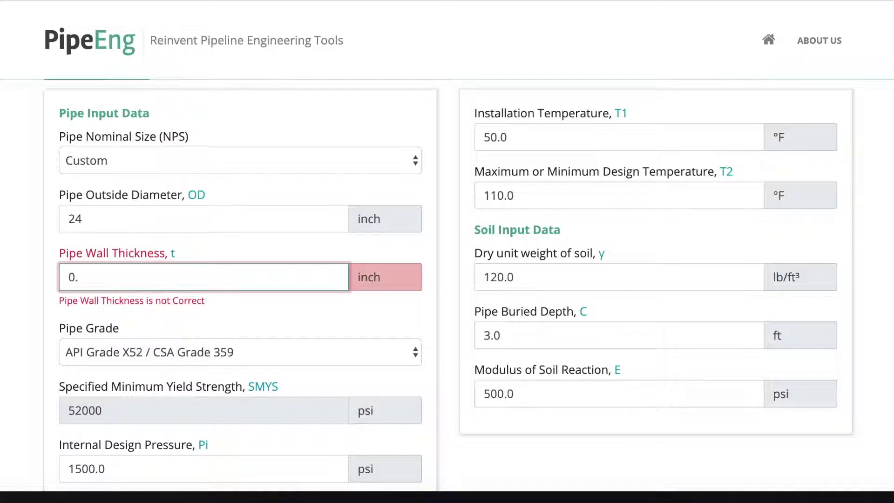
{"action": "type", "text": "25"}
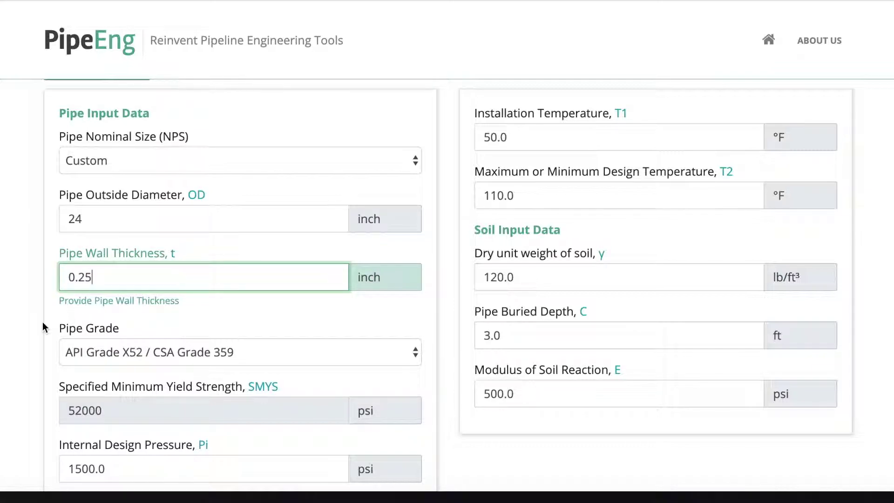
{"action": "left_click", "coordinate": [82, 352]}
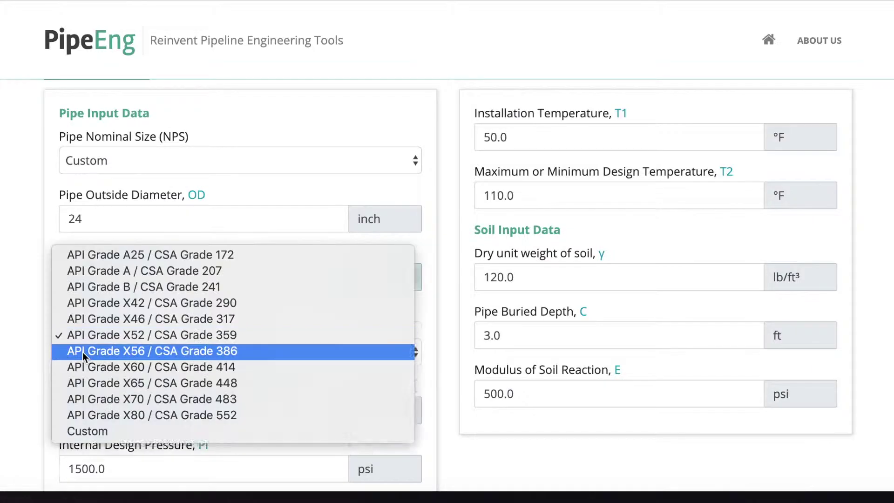
{"action": "left_click", "coordinate": [138, 287]}
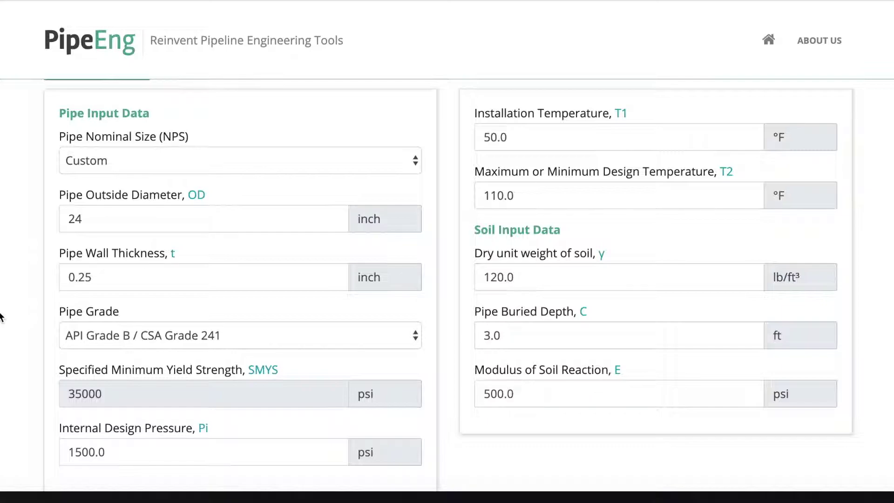
Replace the 1500.0 psi internal design pressure with 1480 and review the hoop stress result.
{"action": "scroll", "coordinate": [1, 316], "scroll_direction": "down", "scroll_amount": 1}
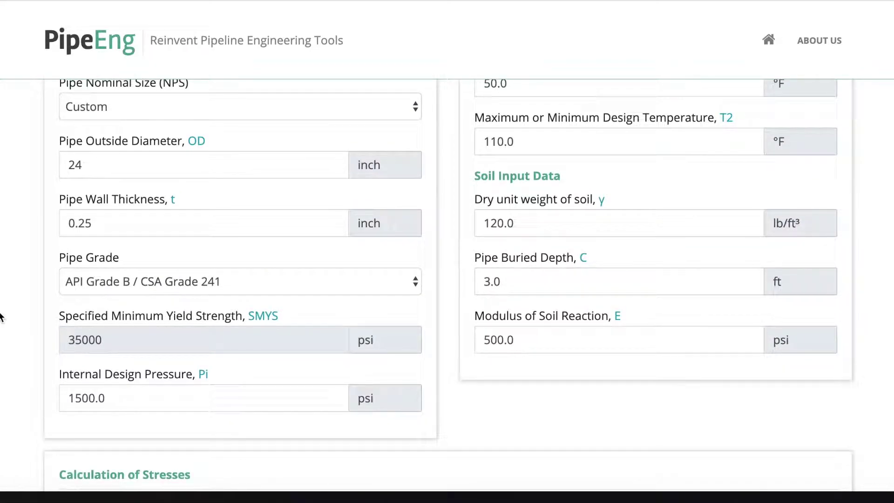
{"action": "scroll", "coordinate": [1, 316], "scroll_direction": "down", "scroll_amount": 1}
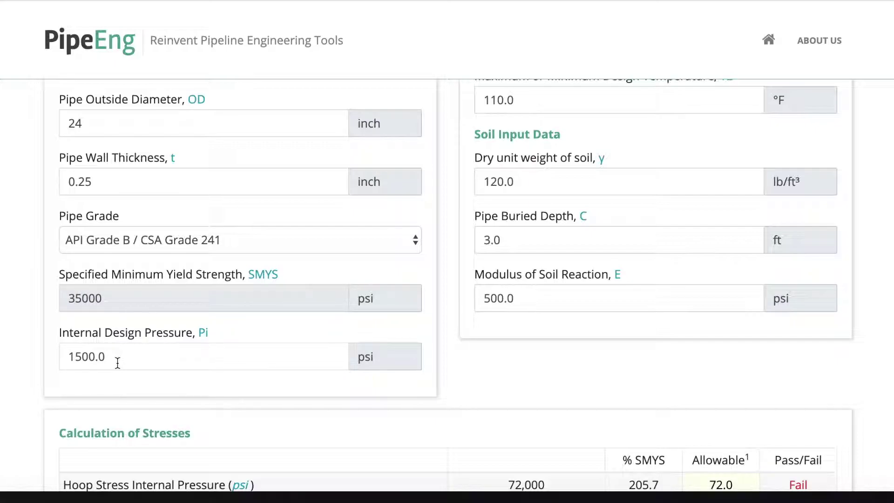
{"action": "left_click_drag", "start_coordinate": [117, 363], "coordinate": [53, 355]}
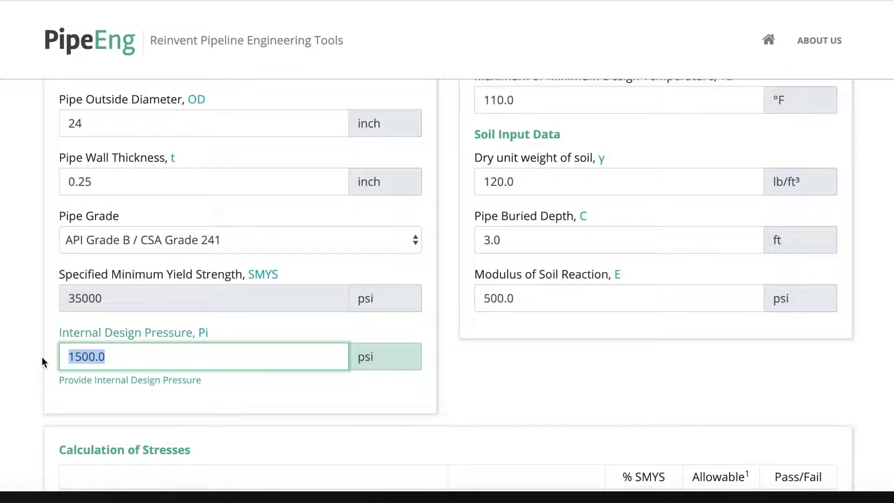
{"action": "type", "text": "1480"}
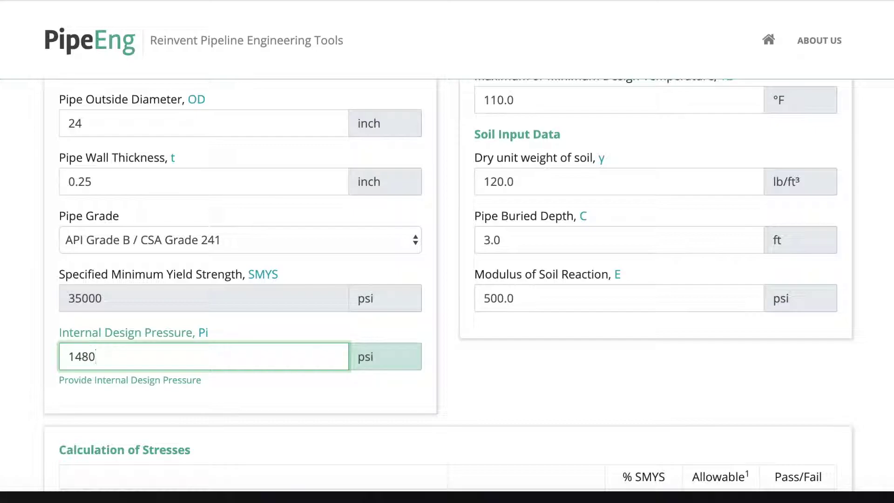
{"action": "left_click", "coordinate": [41, 358]}
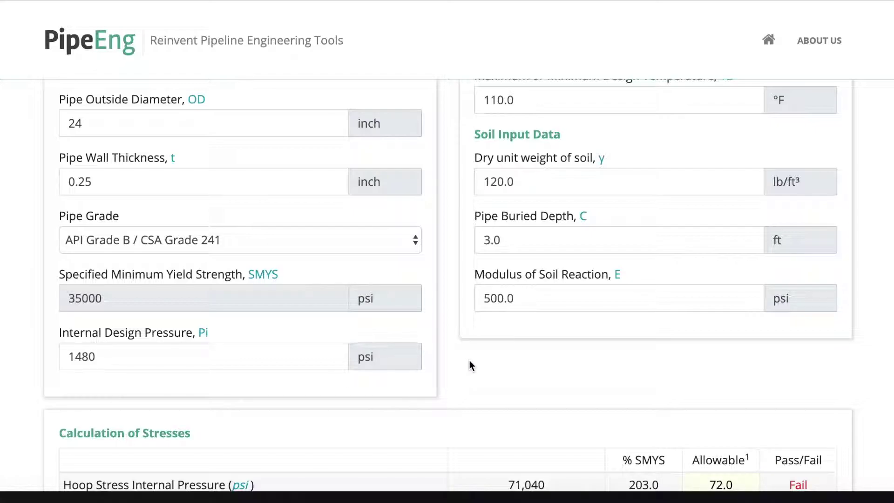
{"action": "scroll", "coordinate": [438, 277], "scroll_direction": "up", "scroll_amount": 3}
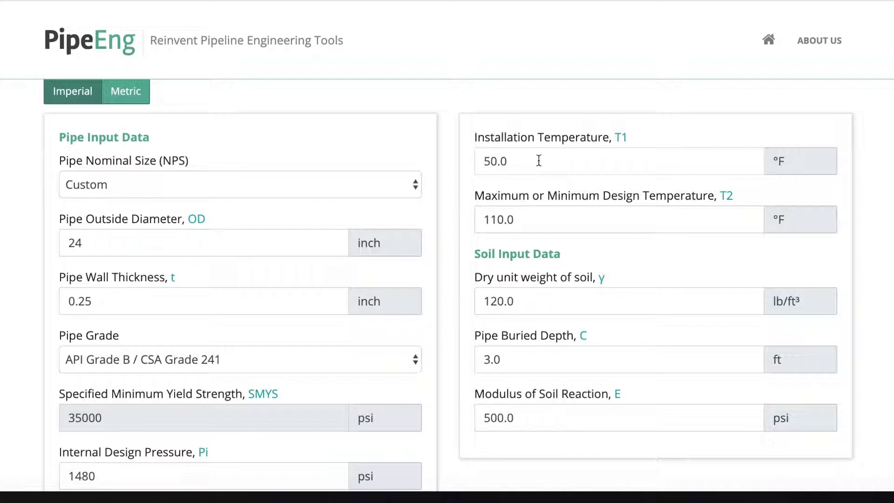
Set the installation temperature to 35 and the design temperature from 110.0 to 120.
{"action": "double_click", "coordinate": [539, 161]}
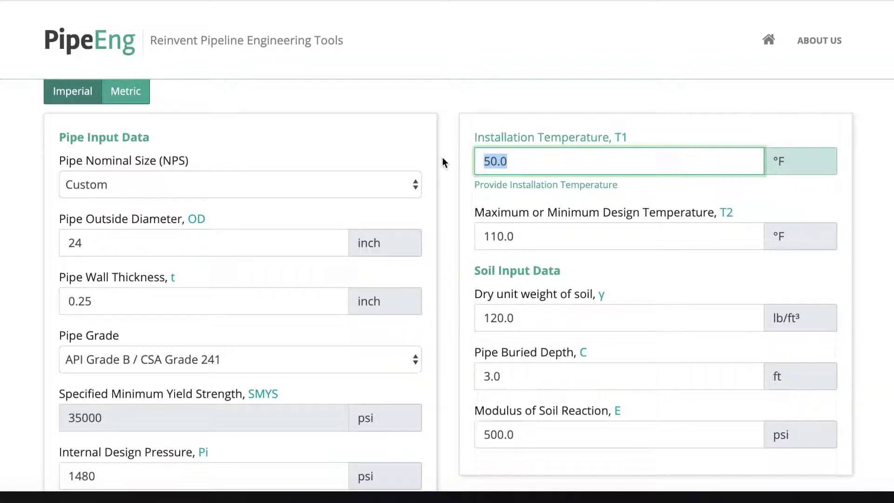
{"action": "type", "text": "35"}
{"action": "left_click", "coordinate": [538, 231]}
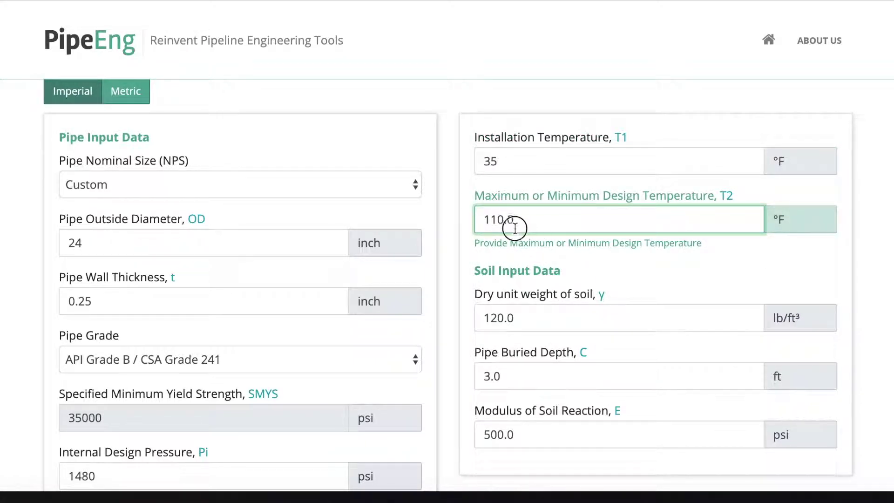
{"action": "left_click_drag", "start_coordinate": [516, 225], "coordinate": [455, 228]}
{"action": "type", "text": "120"}
{"action": "left_click", "coordinate": [837, 233]}
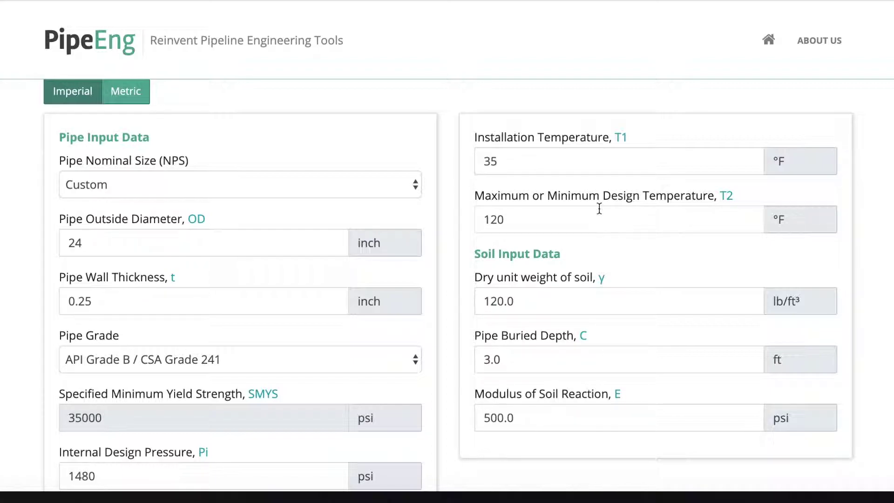
Change the pipe buried depth from 3.0 to 4 ft, keeping soil weight 120.0 and modulus 500.0.
{"action": "scroll", "coordinate": [599, 209], "scroll_direction": "down", "scroll_amount": 2}
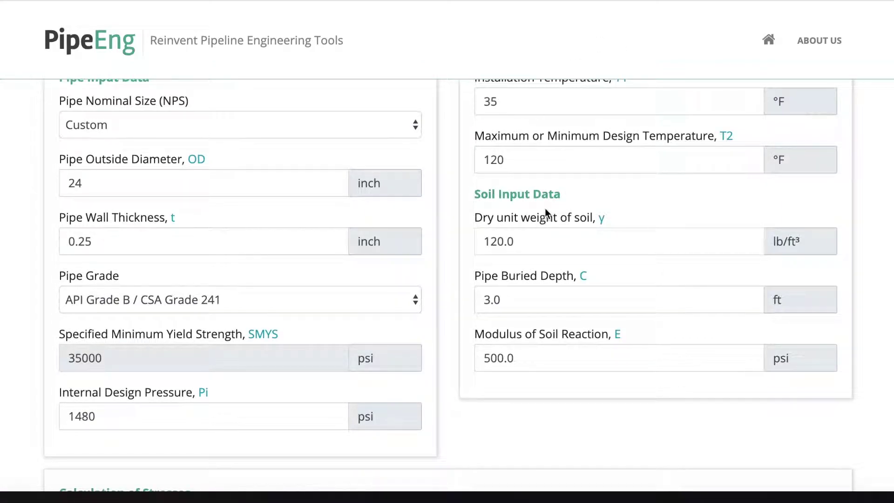
{"action": "scroll", "coordinate": [545, 213], "scroll_direction": "down", "scroll_amount": 1}
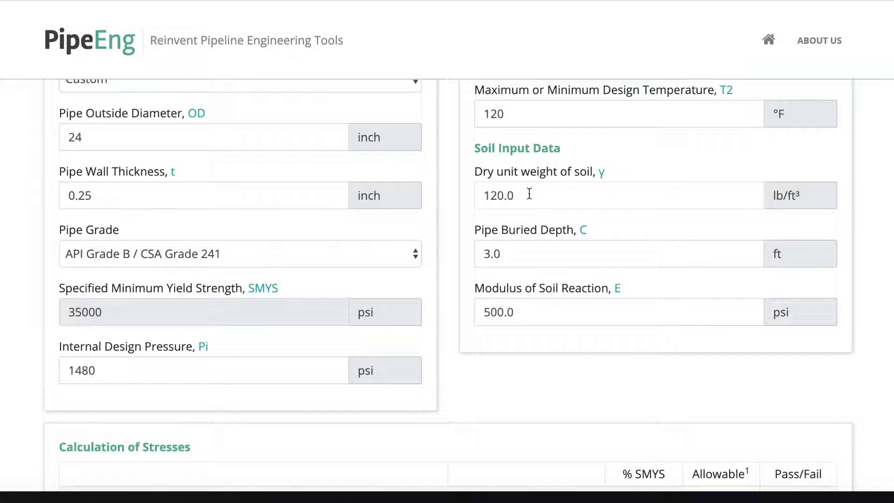
{"action": "left_click", "coordinate": [530, 194]}
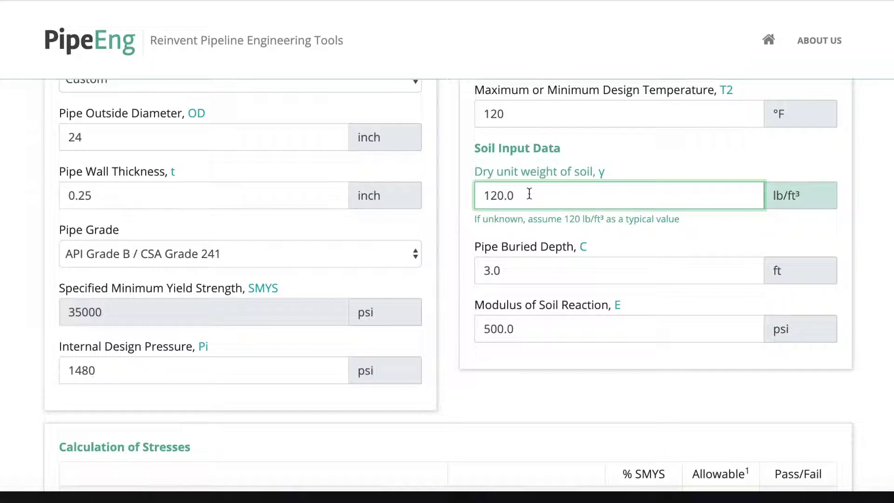
{"action": "left_click", "coordinate": [505, 278]}
{"action": "left_click_drag", "start_coordinate": [515, 257], "coordinate": [437, 263]}
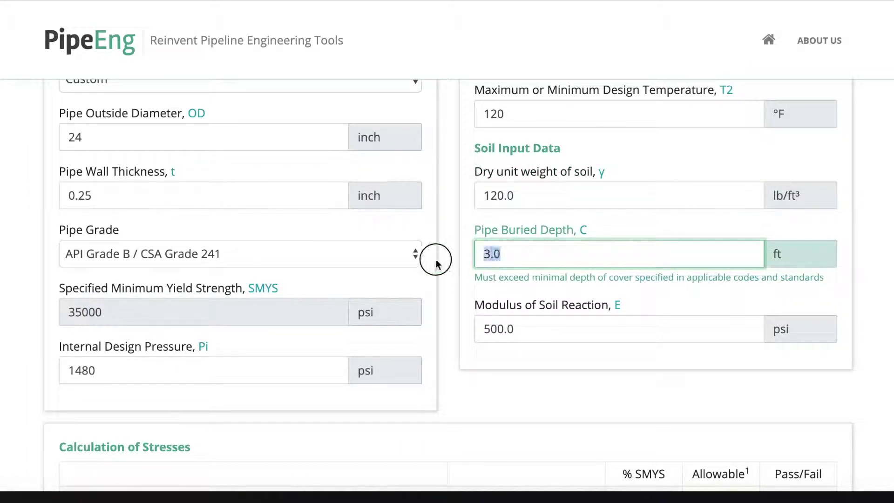
{"action": "key", "text": "End"}
{"action": "mouse_move", "coordinate": [514, 243]}
{"action": "left_mouse_down"}
{"action": "mouse_move", "coordinate": [469, 256]}
{"action": "mouse_move", "coordinate": [506, 253]}
{"action": "left_mouse_up"}
{"action": "type", "text": "4"}
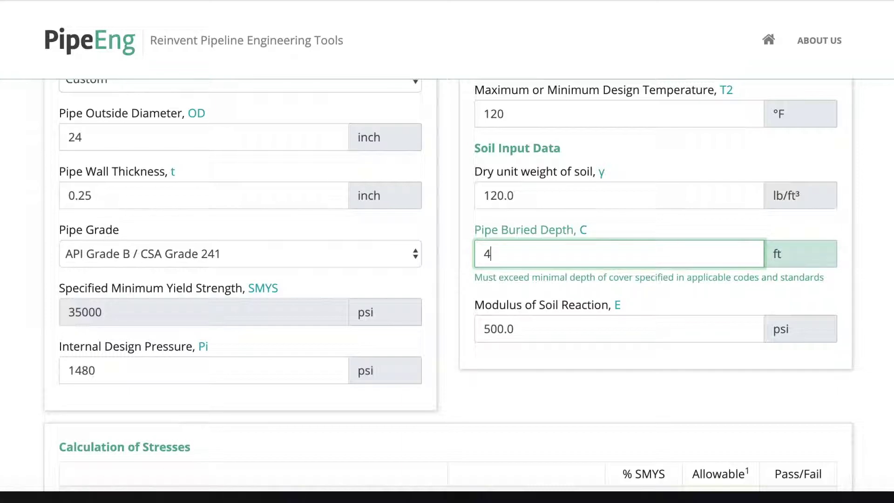
{"action": "left_click", "coordinate": [553, 326]}
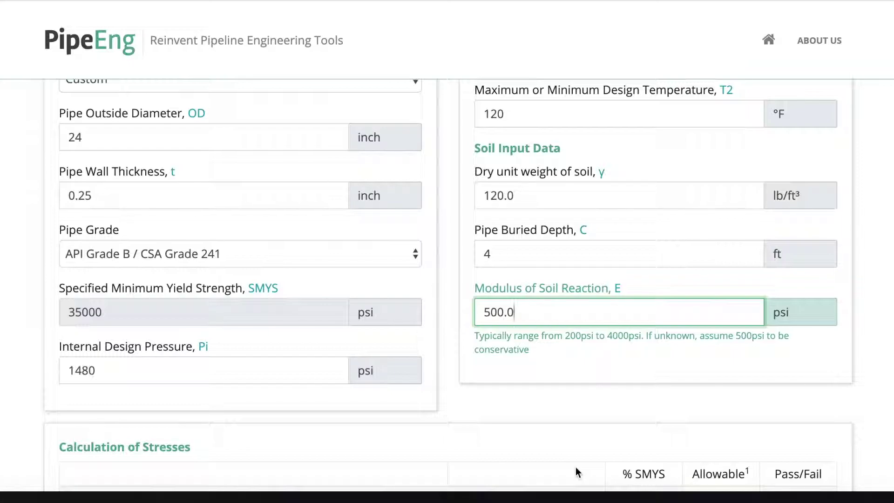
Review the failing stress results (hoop 71,040 psi, 203.0% SMYS) and select the 72.0 hoop allowable.
{"action": "scroll", "coordinate": [583, 453], "scroll_direction": "down", "scroll_amount": 5}
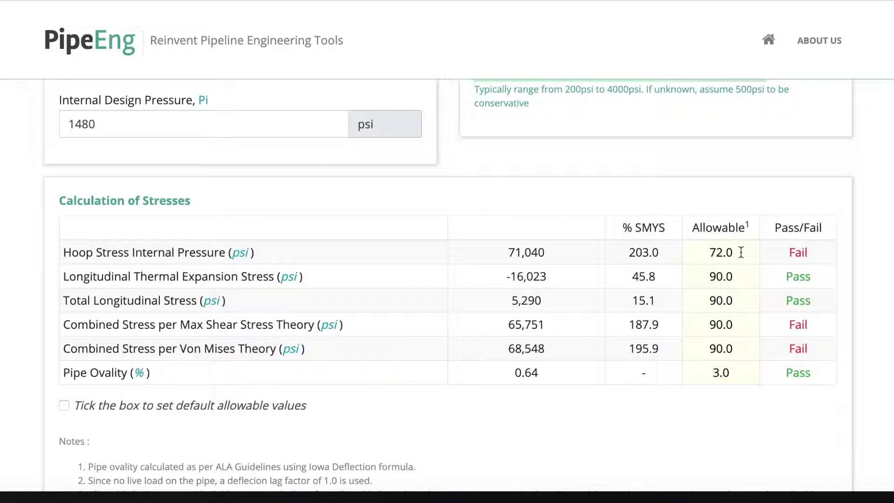
{"action": "left_click_drag", "start_coordinate": [741, 252], "coordinate": [699, 234]}
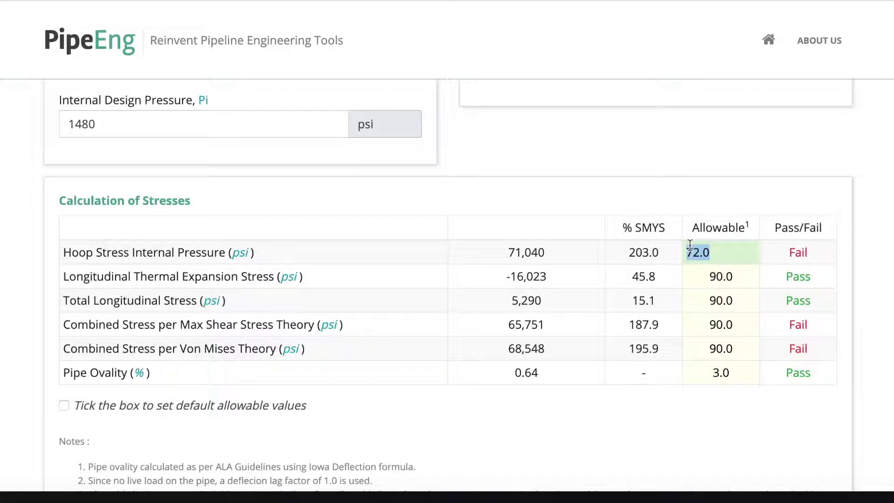
Enter 50 as the hoop stress allowable, leaving the other allowables, including ovality 3.0, unchanged.
{"action": "type", "text": "50"}
{"action": "left_click", "coordinate": [739, 272]}
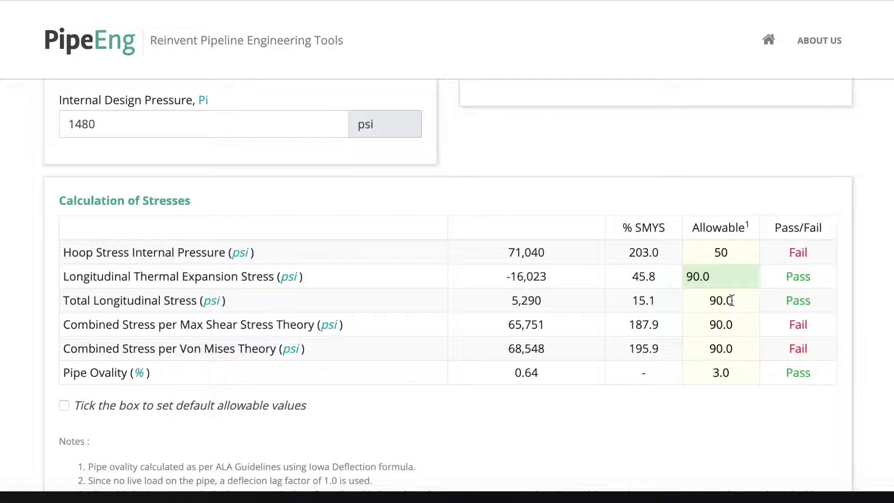
{"action": "left_click", "coordinate": [748, 300]}
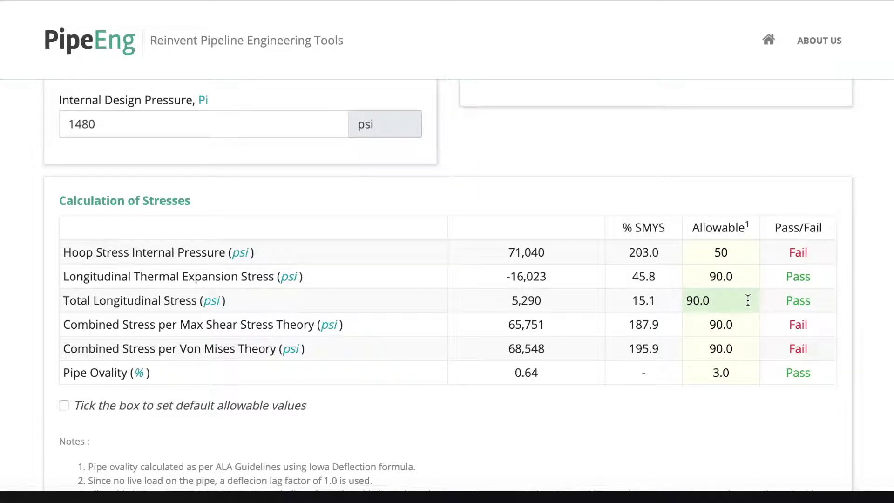
{"action": "left_click", "coordinate": [735, 328]}
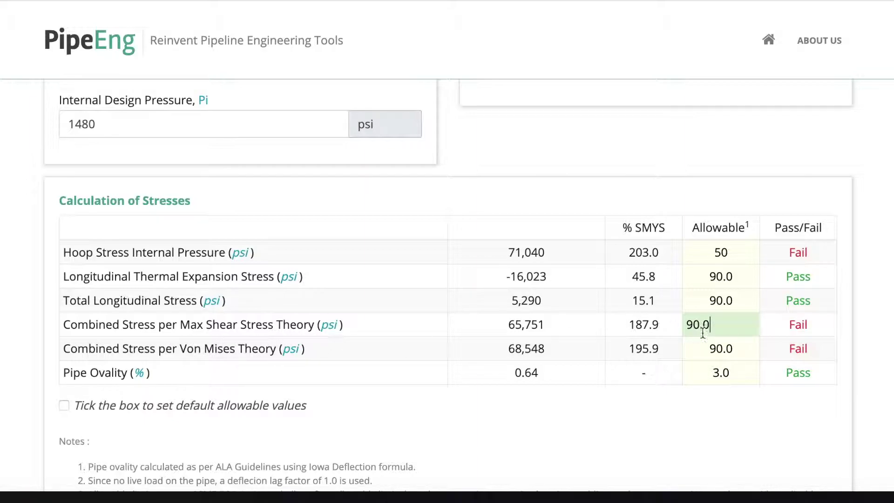
{"action": "left_click", "coordinate": [736, 348]}
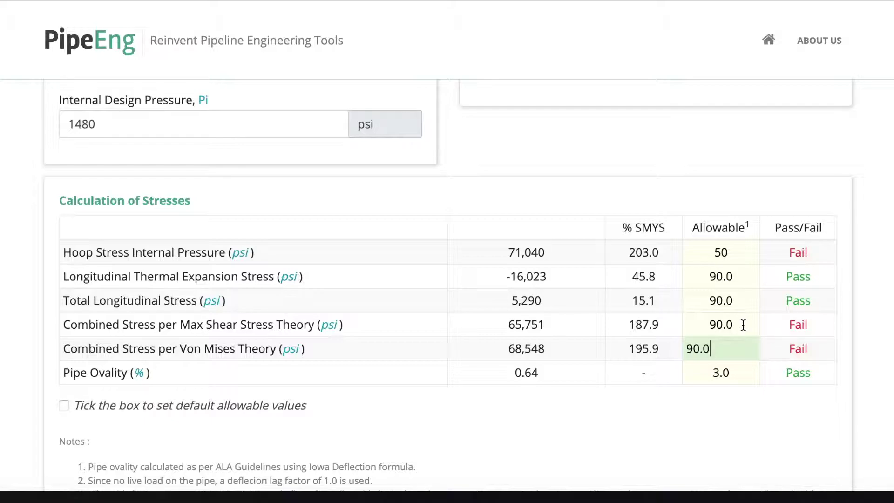
{"action": "left_click", "coordinate": [737, 371]}
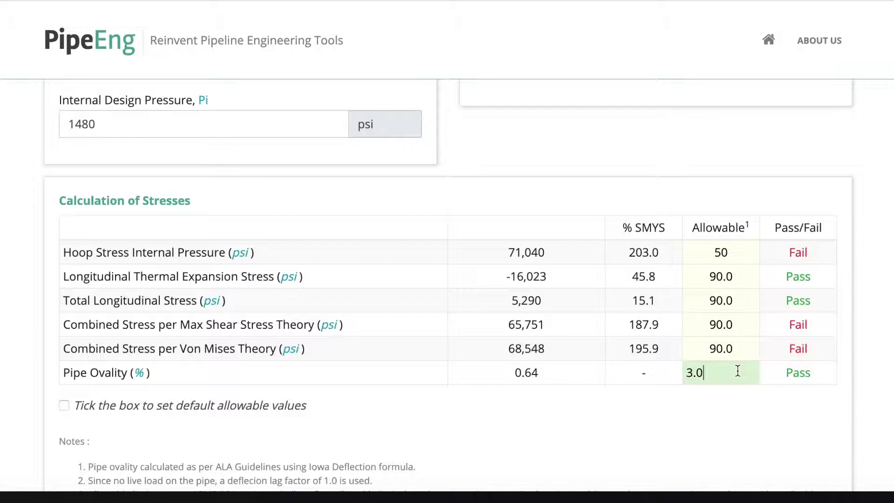
{"action": "left_click_drag", "start_coordinate": [738, 371], "coordinate": [684, 375]}
{"action": "left_click", "coordinate": [737, 389]}
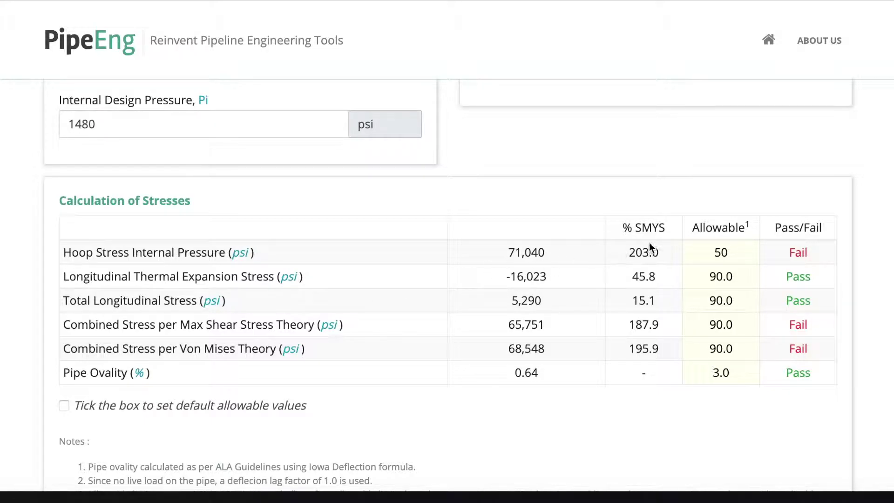
{"action": "left_click_drag", "start_coordinate": [635, 252], "coordinate": [668, 254]}
Choose NPS 24 with schedule STD, giving a 24.00-inch OD and 0.375-inch wall.
{"action": "scroll", "coordinate": [606, 170], "scroll_direction": "up", "scroll_amount": 2}
{"action": "scroll", "coordinate": [606, 169], "scroll_direction": "up", "scroll_amount": 4}
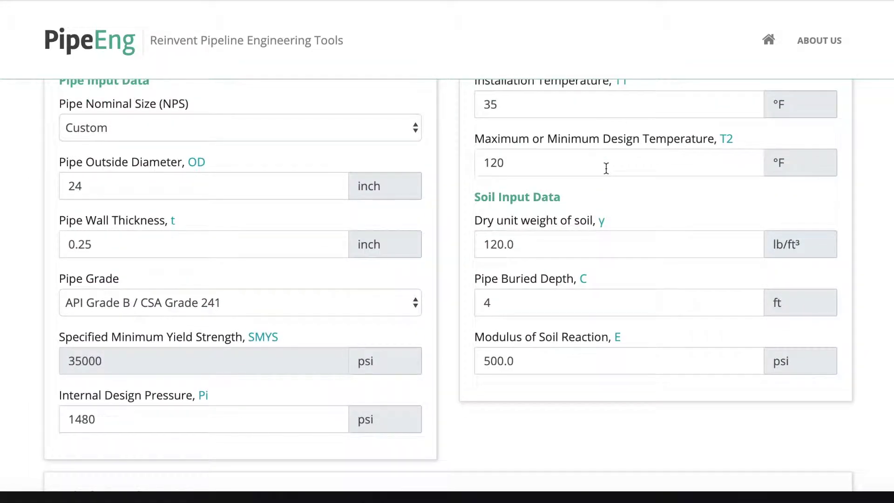
{"action": "scroll", "coordinate": [606, 169], "scroll_direction": "up", "scroll_amount": 2}
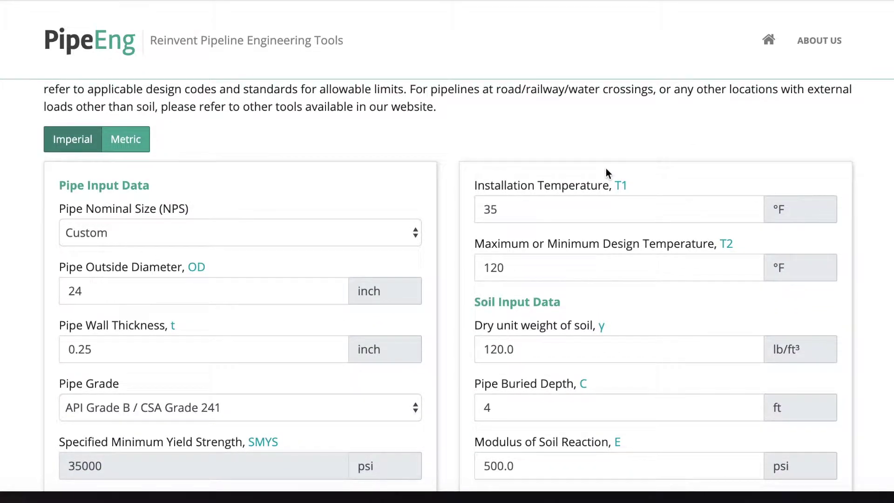
{"action": "left_click", "coordinate": [138, 238]}
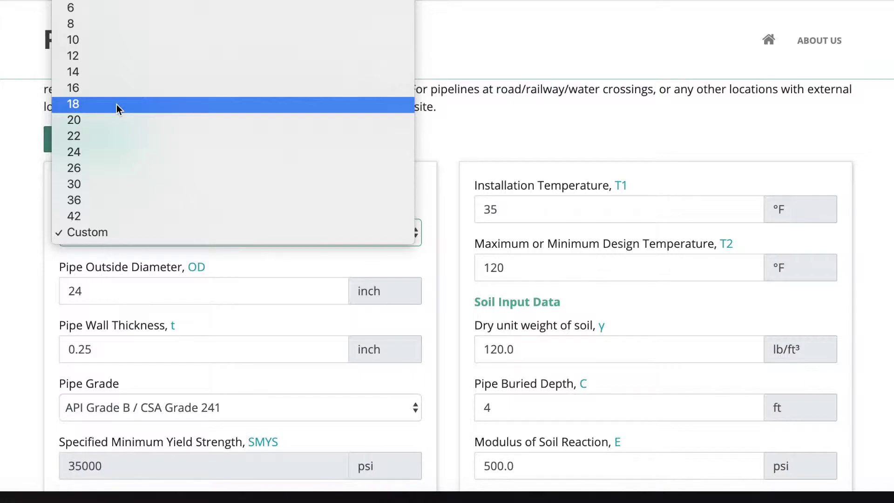
{"action": "left_click", "coordinate": [92, 152]}
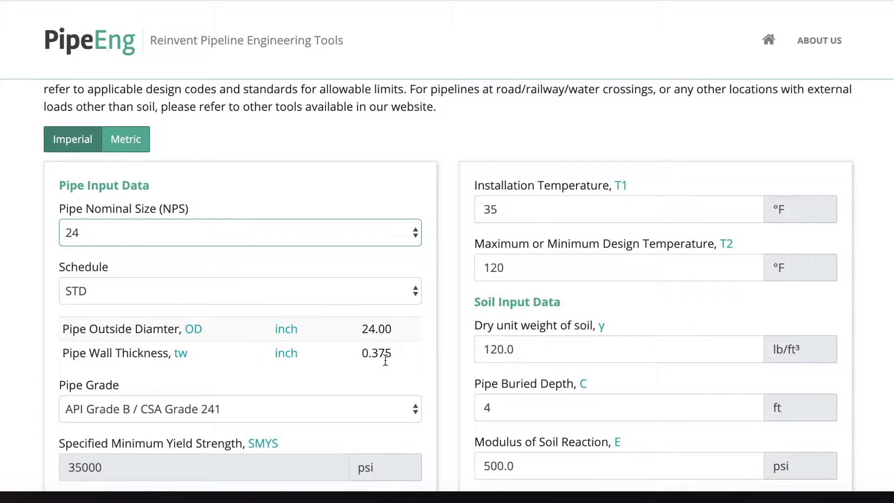
{"action": "scroll", "coordinate": [389, 354], "scroll_direction": "down", "scroll_amount": 3}
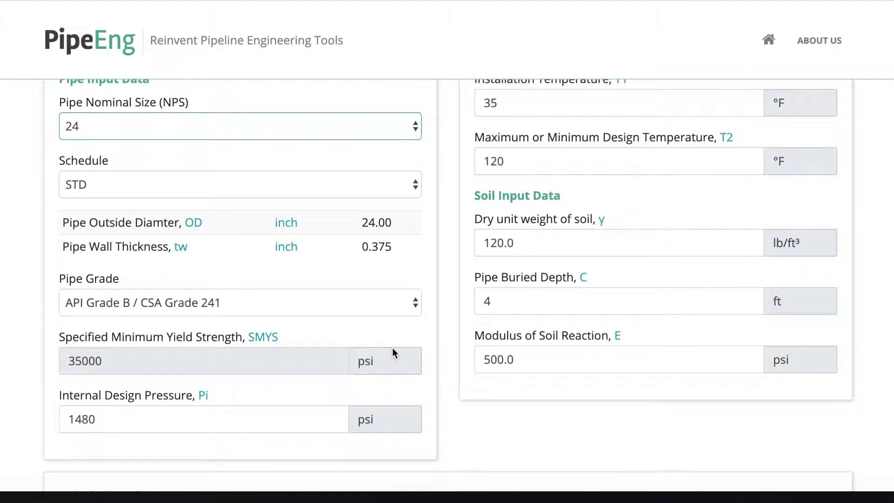
{"action": "scroll", "coordinate": [392, 347], "scroll_direction": "down", "scroll_amount": 8}
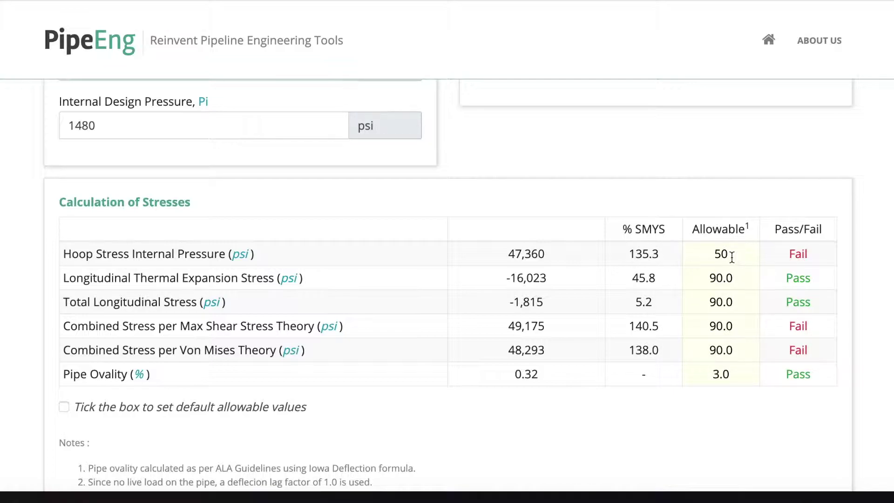
{"action": "scroll", "coordinate": [742, 343], "scroll_direction": "up", "scroll_amount": 7}
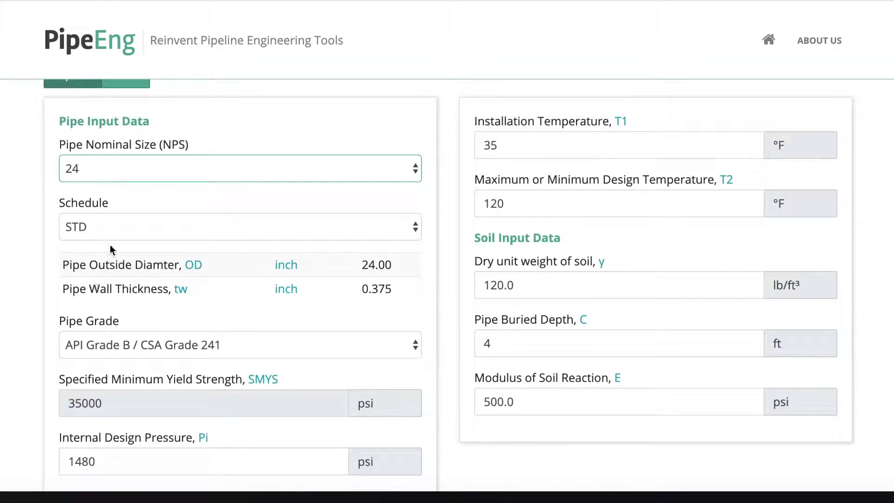
{"action": "left_click", "coordinate": [112, 229]}
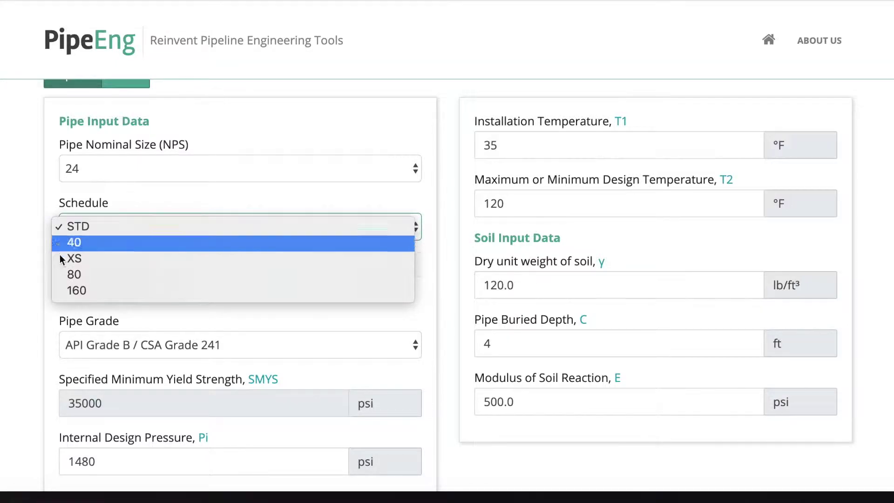
{"action": "left_click", "coordinate": [113, 321]}
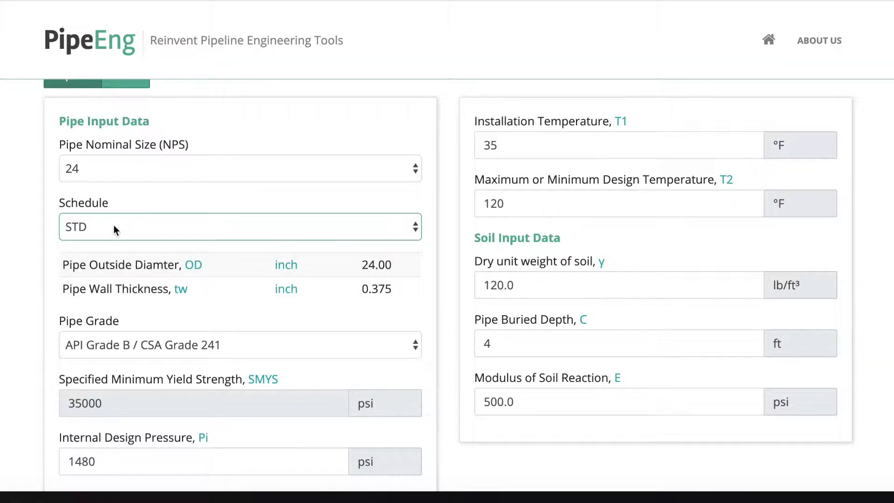
{"action": "left_click", "coordinate": [118, 349]}
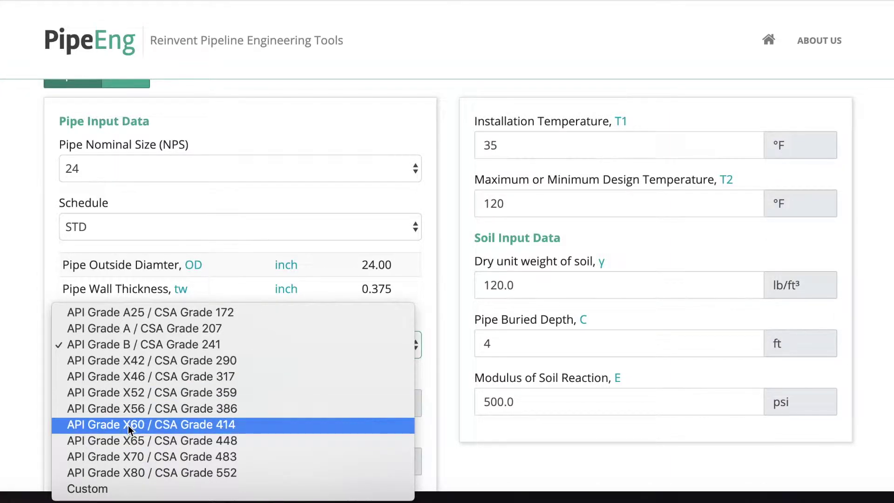
{"action": "left_click", "coordinate": [128, 456]}
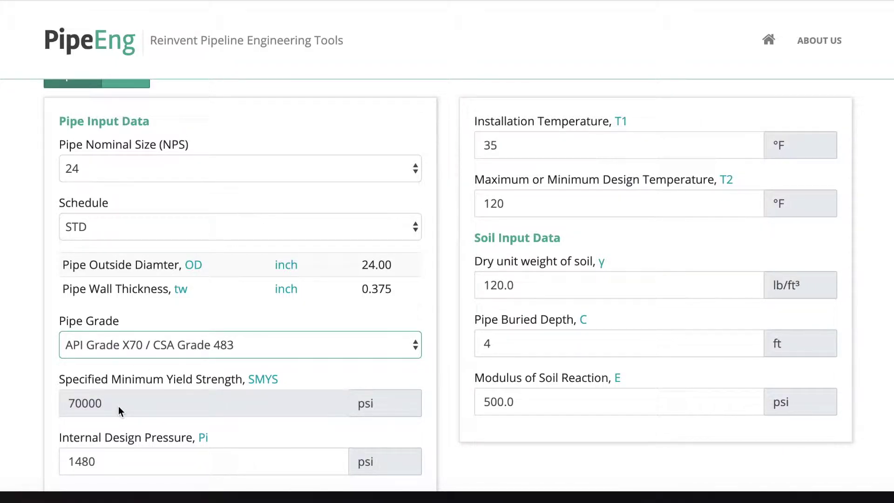
{"action": "scroll", "coordinate": [417, 399], "scroll_direction": "down", "scroll_amount": 1}
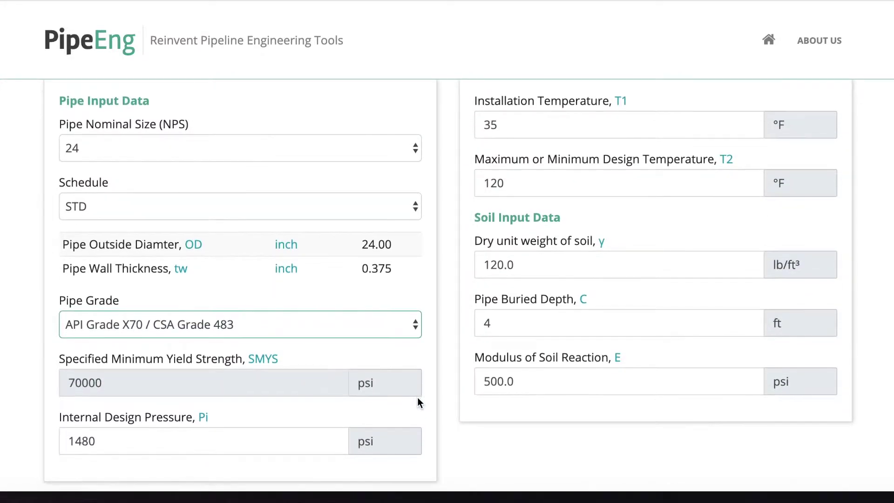
{"action": "scroll", "coordinate": [418, 398], "scroll_direction": "down", "scroll_amount": 8}
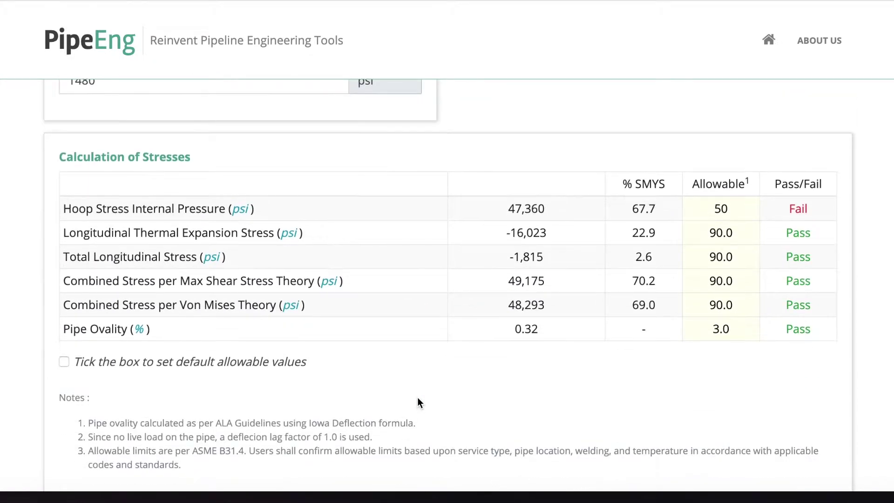
{"action": "scroll", "coordinate": [417, 402], "scroll_direction": "up", "scroll_amount": 1}
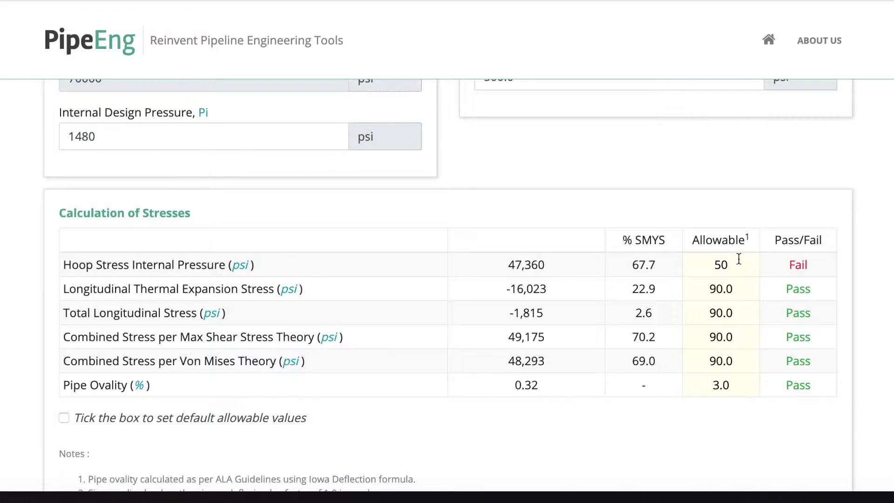
{"action": "scroll", "coordinate": [740, 258], "scroll_direction": "up", "scroll_amount": 7}
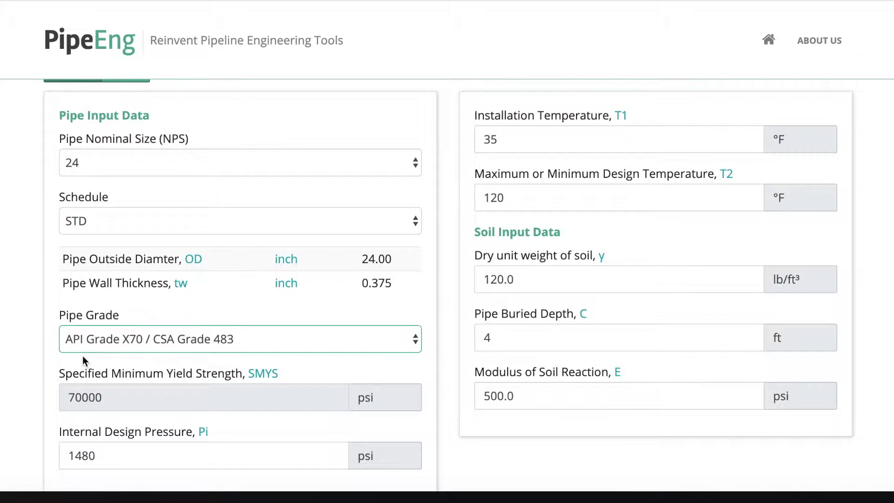
Keep grade X70 and switch to schedule XS, giving a 0.500-inch wall and 50.7% SMYS hoop stress.
{"action": "left_click", "coordinate": [117, 339]}
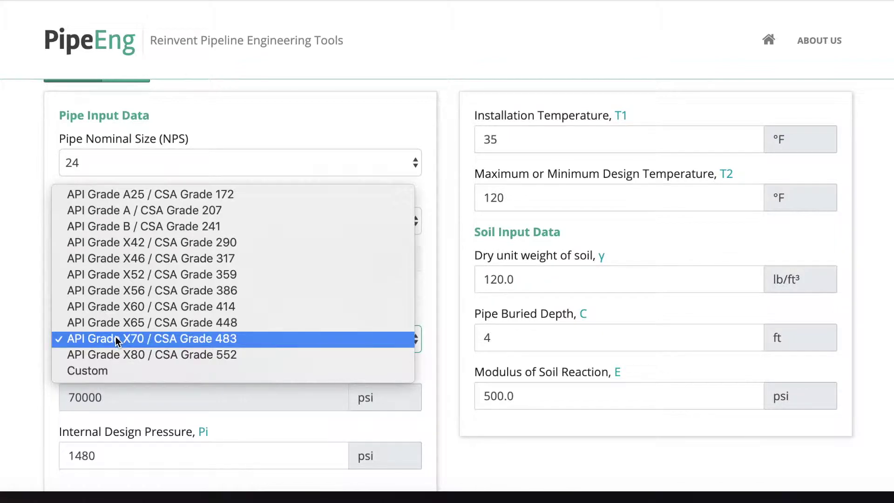
{"action": "left_click", "coordinate": [115, 339]}
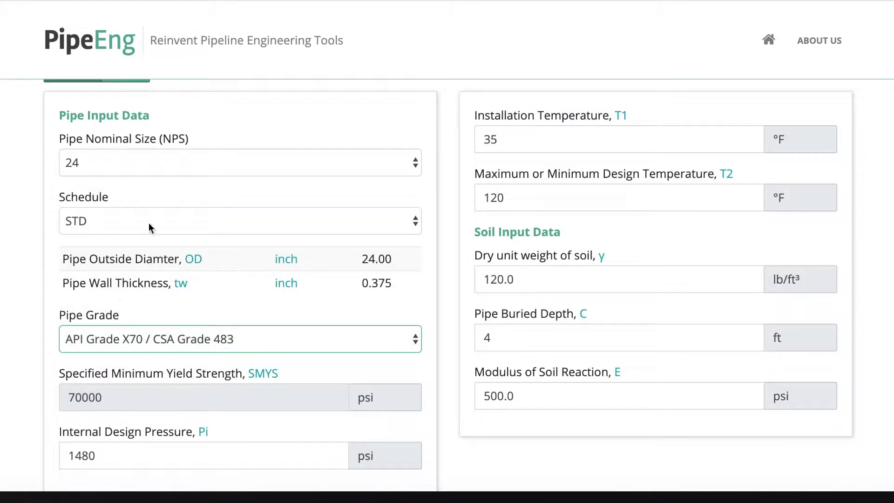
{"action": "left_click", "coordinate": [126, 218]}
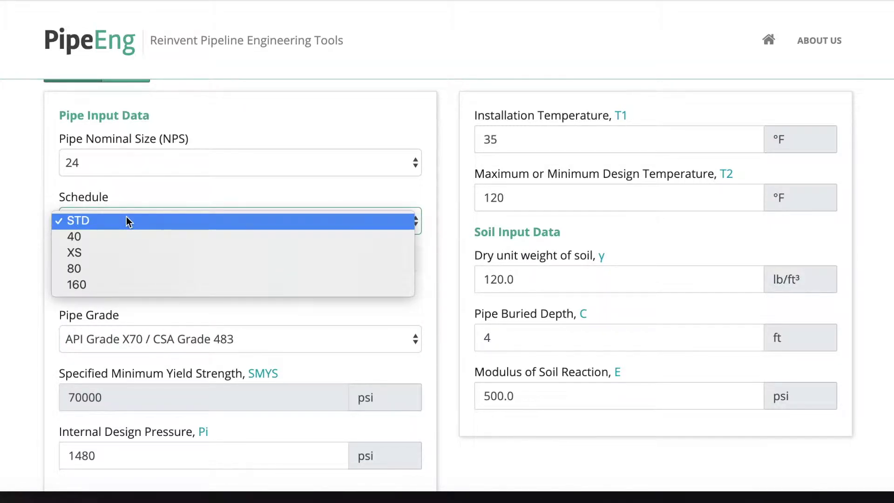
{"action": "left_click", "coordinate": [116, 252]}
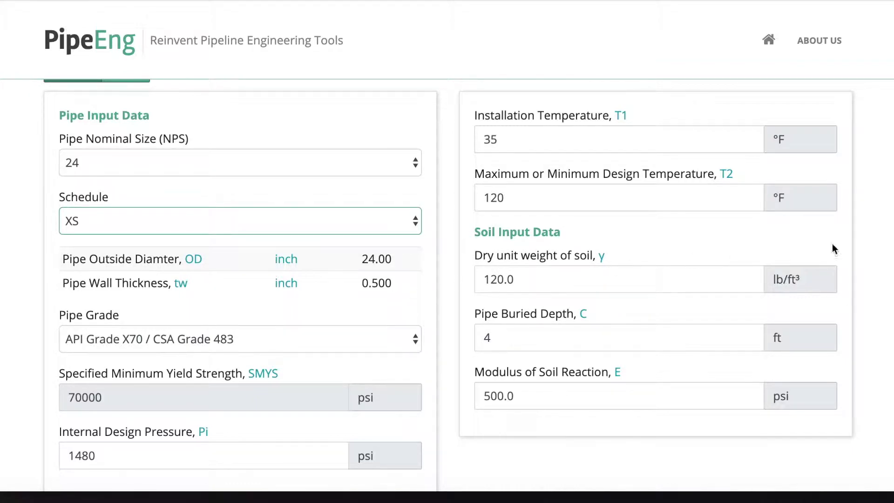
{"action": "scroll", "coordinate": [832, 249], "scroll_direction": "down", "scroll_amount": 4}
{"action": "scroll", "coordinate": [678, 256], "scroll_direction": "down", "scroll_amount": 3}
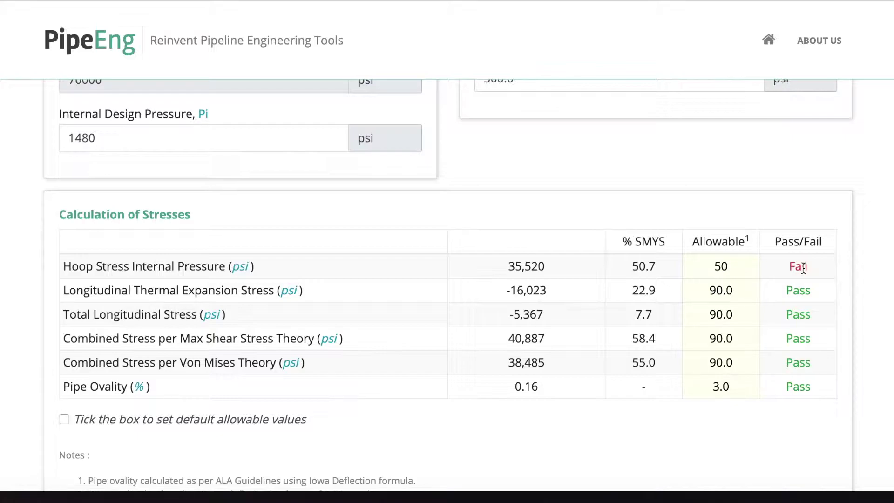
{"action": "scroll", "coordinate": [804, 268], "scroll_direction": "up", "scroll_amount": 6}
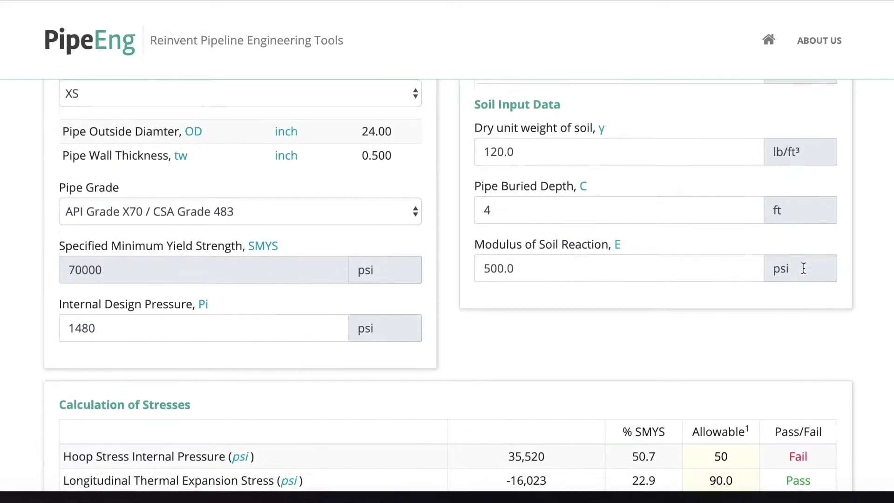
Try schedules 160, 80 and XS, finally settling on schedule 40 for a 0.688-inch wall.
{"action": "scroll", "coordinate": [804, 272], "scroll_direction": "up", "scroll_amount": 1}
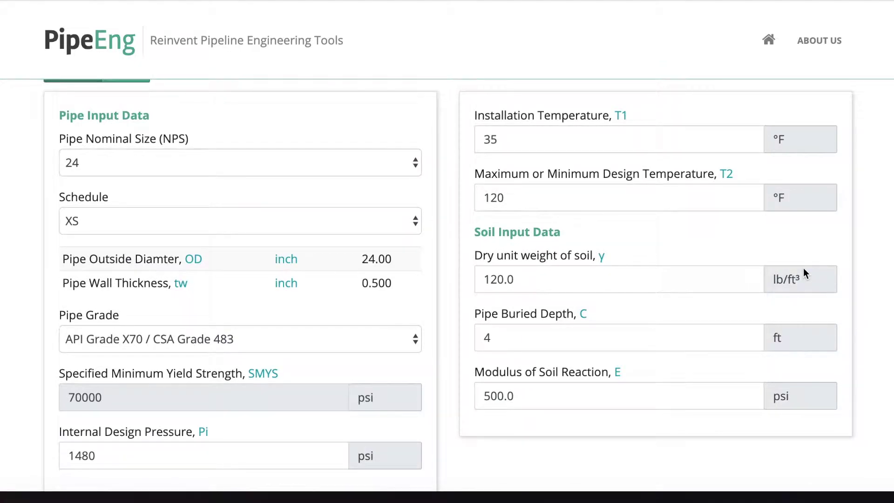
{"action": "left_click", "coordinate": [120, 221]}
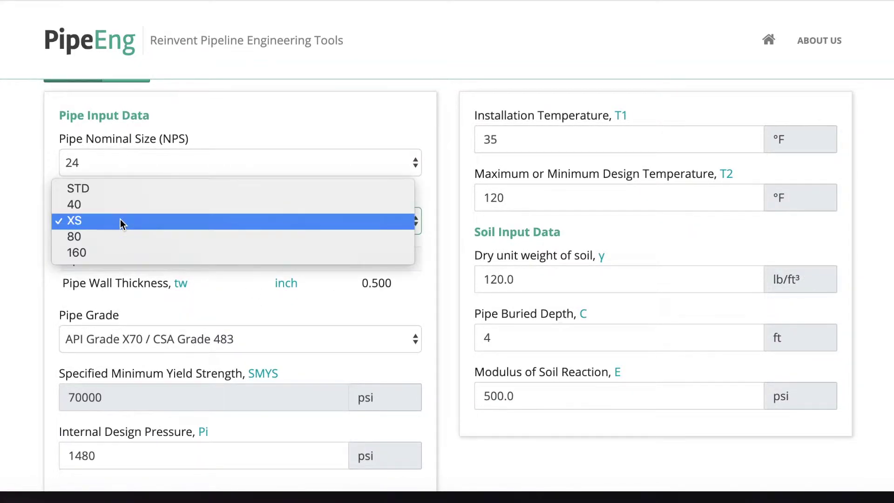
{"action": "left_click", "coordinate": [95, 248]}
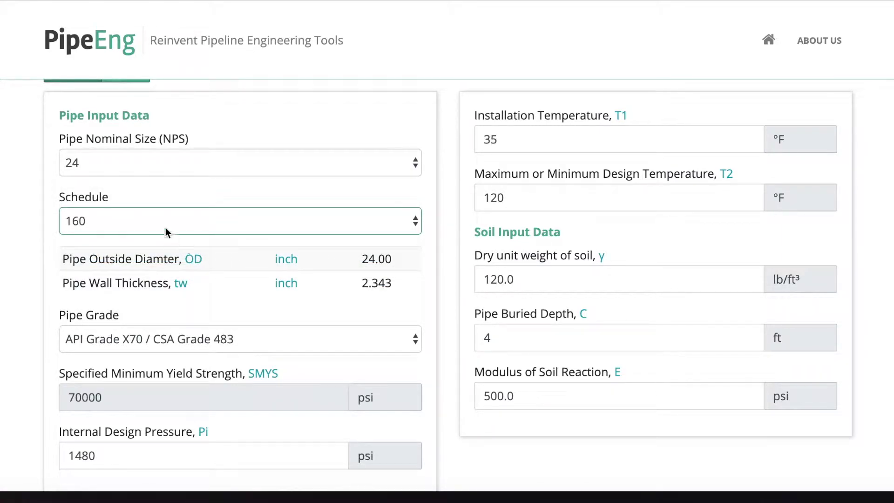
{"action": "left_click", "coordinate": [164, 226]}
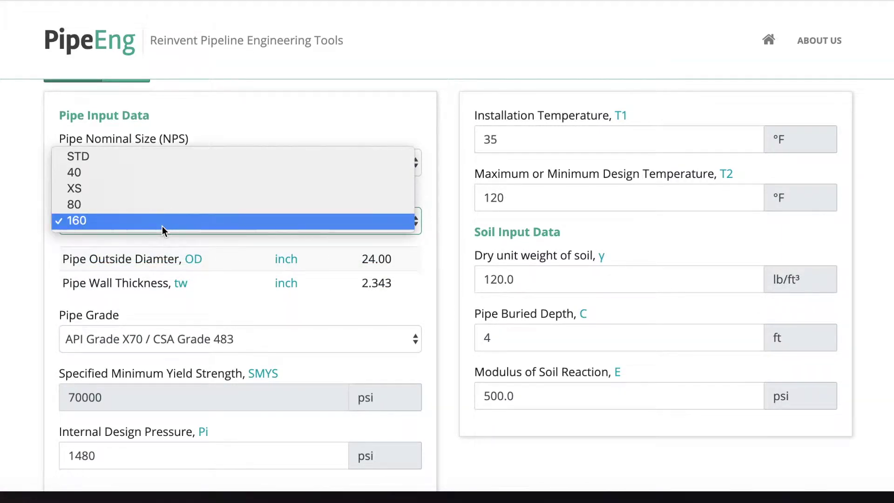
{"action": "left_click", "coordinate": [141, 206]}
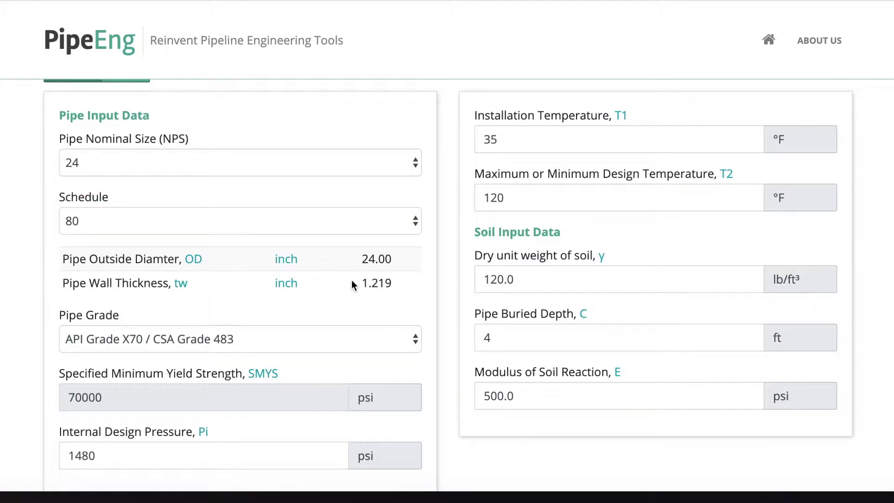
{"action": "left_click", "coordinate": [339, 222]}
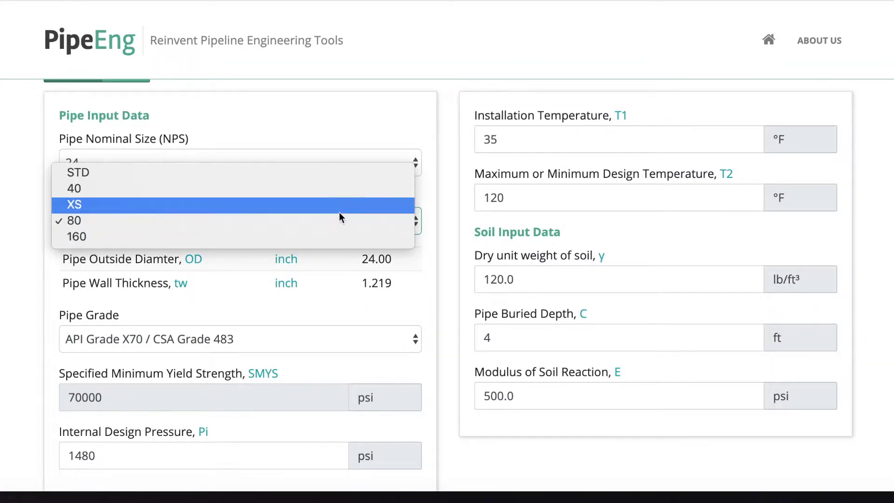
{"action": "left_click", "coordinate": [334, 208]}
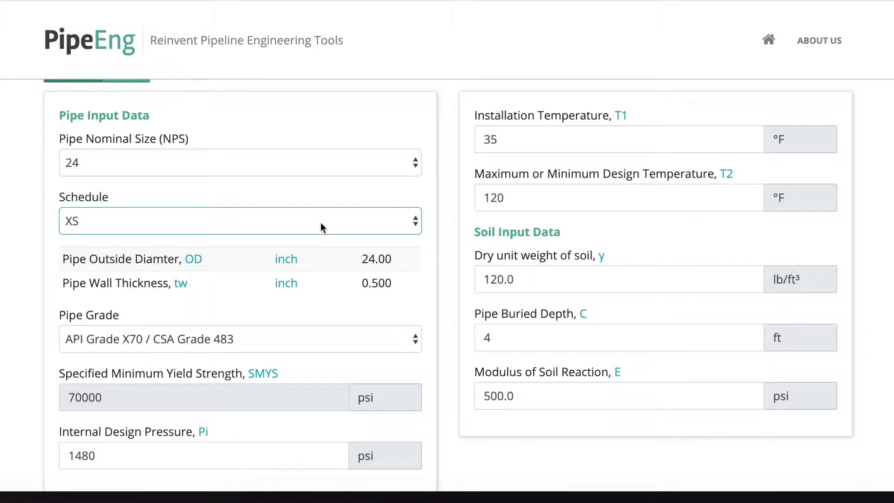
{"action": "left_click", "coordinate": [317, 228]}
{"action": "left_click", "coordinate": [292, 242]}
{"action": "left_click", "coordinate": [295, 221]}
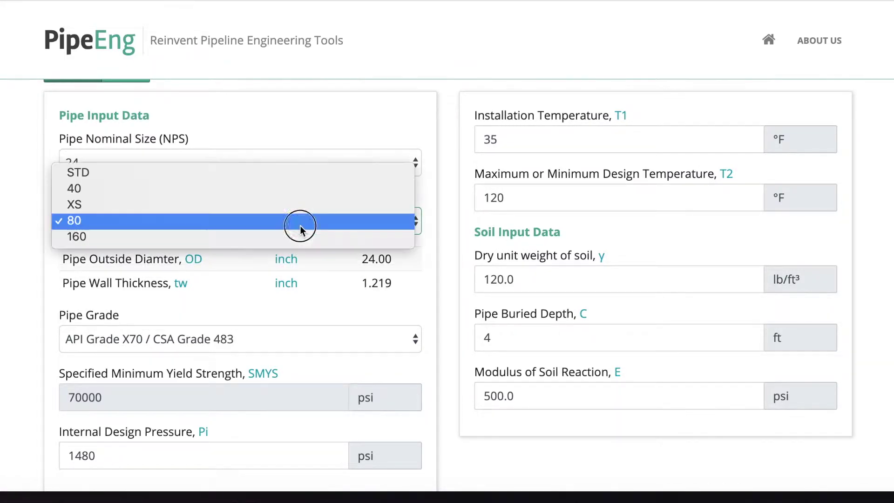
{"action": "left_click", "coordinate": [287, 194]}
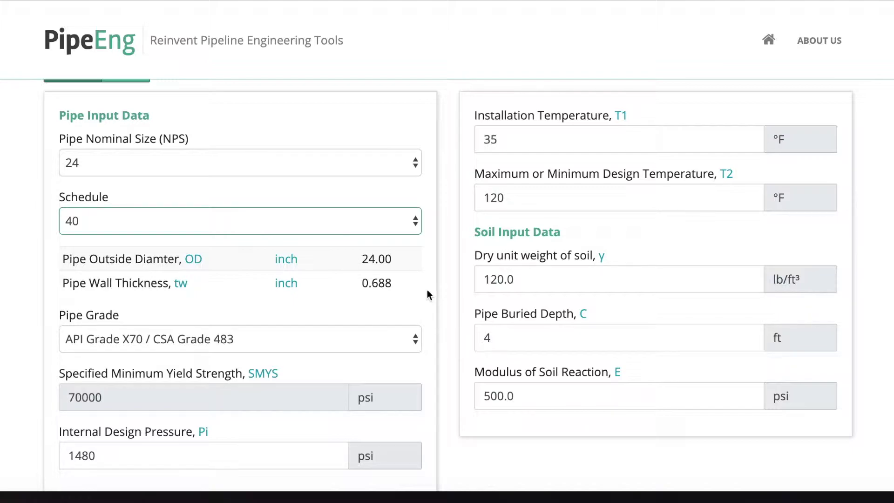
{"action": "scroll", "coordinate": [890, 321], "scroll_direction": "down", "scroll_amount": 2}
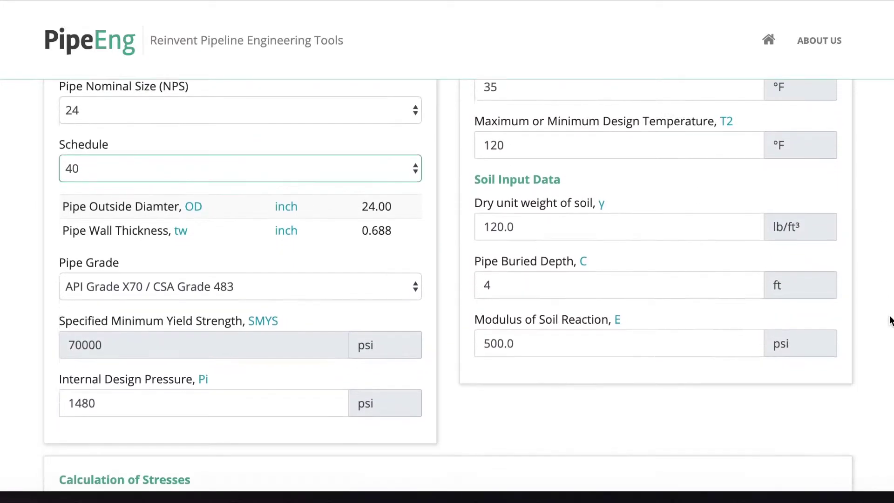
{"action": "scroll", "coordinate": [890, 322], "scroll_direction": "down", "scroll_amount": 5}
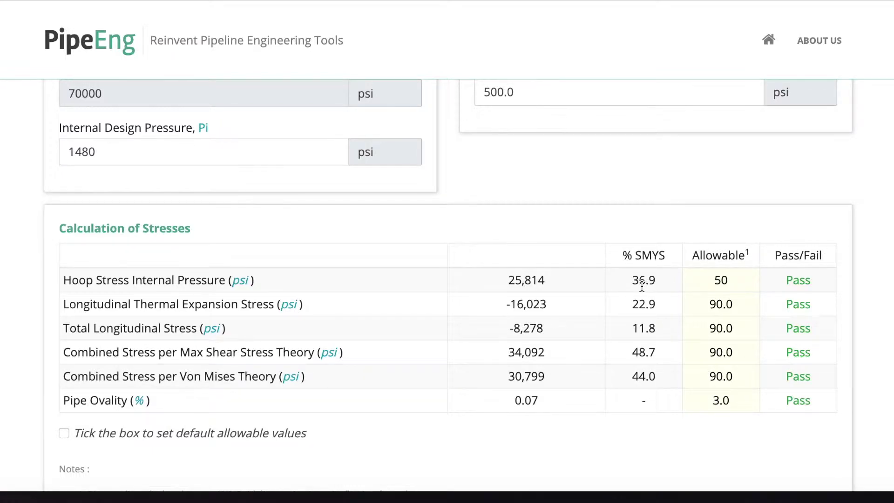
{"action": "scroll", "coordinate": [642, 286], "scroll_direction": "down", "scroll_amount": 2}
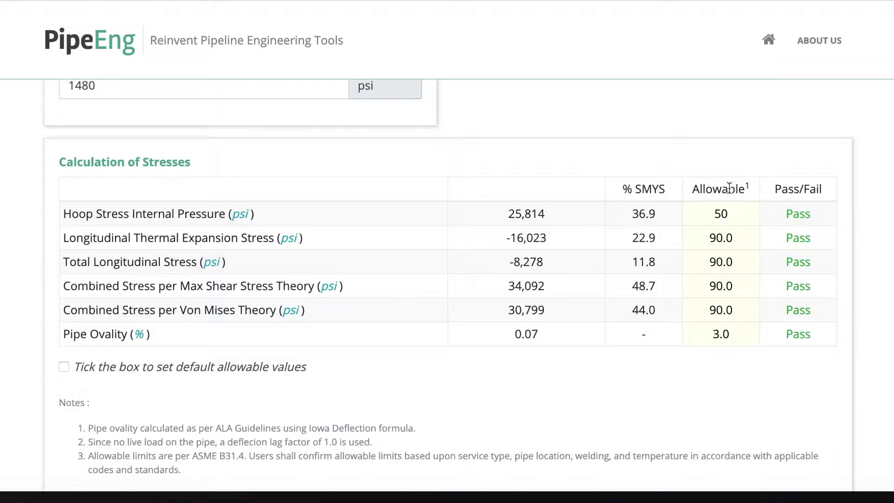
{"action": "scroll", "coordinate": [637, 291], "scroll_direction": "down", "scroll_amount": 1}
{"action": "scroll", "coordinate": [637, 291], "scroll_direction": "down", "scroll_amount": 1}
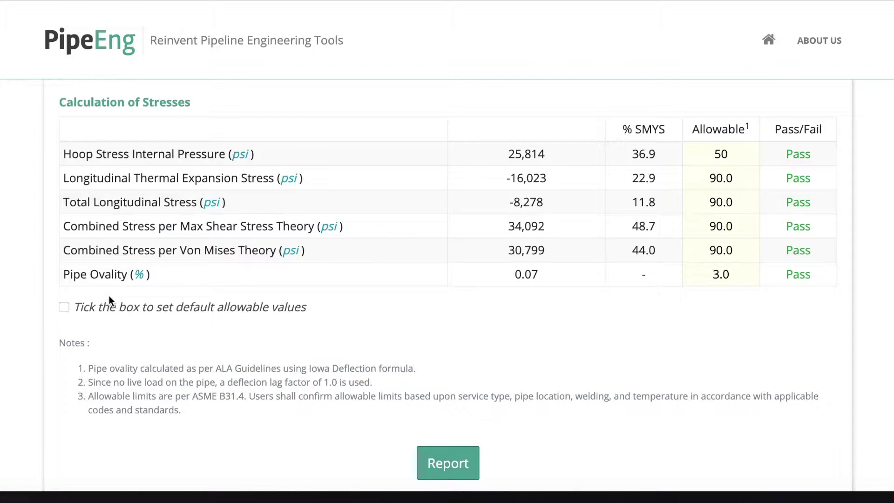
Apply default allowables, then set Max Shear and Von Mises to 100 and Hoop Stress to 80.
{"action": "left_click", "coordinate": [64, 308]}
{"action": "left_click", "coordinate": [716, 224]}
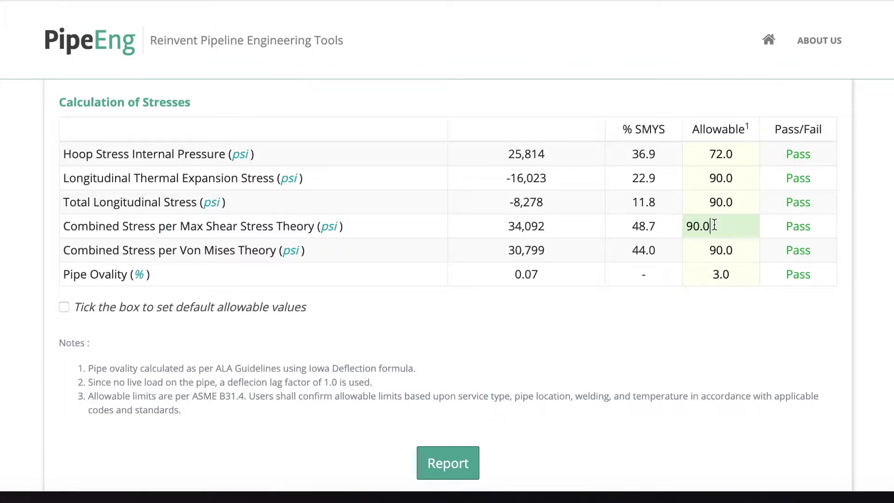
{"action": "left_click_drag", "start_coordinate": [714, 225], "coordinate": [683, 225]}
{"action": "type", "text": "100"}
{"action": "left_click_drag", "start_coordinate": [742, 248], "coordinate": [664, 252]}
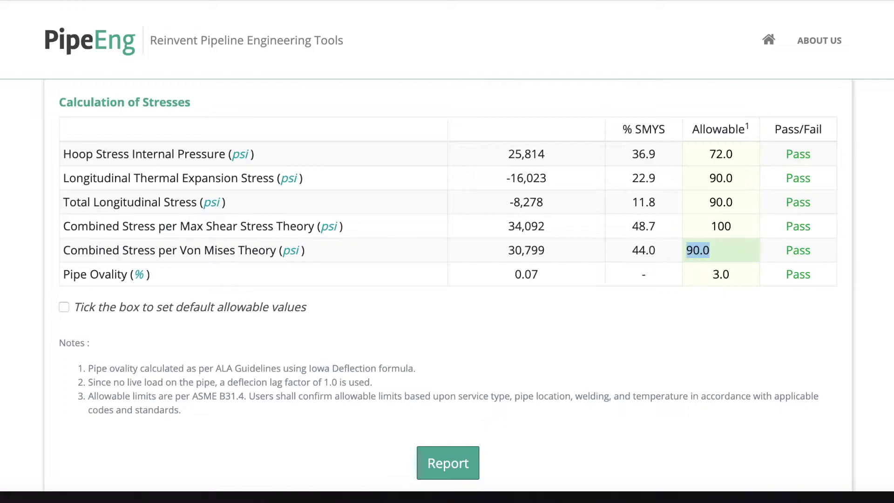
{"action": "type", "text": "100"}
{"action": "left_click_drag", "start_coordinate": [734, 152], "coordinate": [686, 152]}
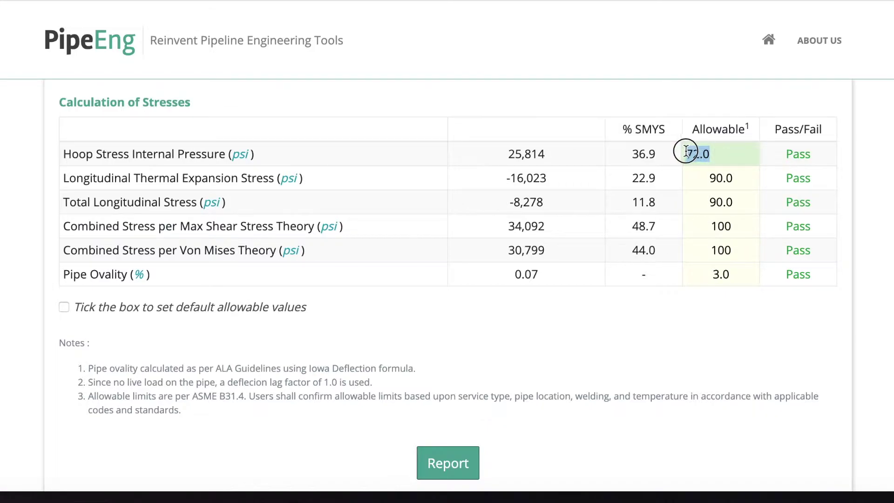
{"action": "type", "text": "80"}
{"action": "left_click", "coordinate": [667, 290]}
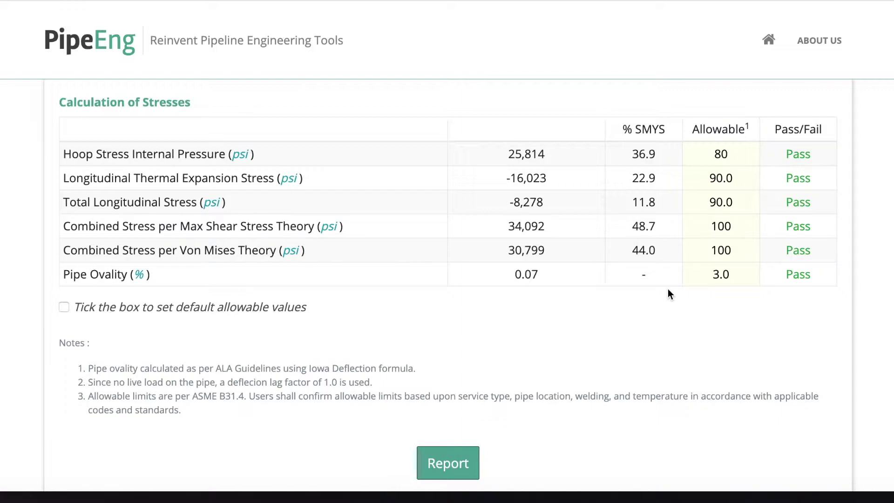
{"action": "left_click", "coordinate": [455, 464]}
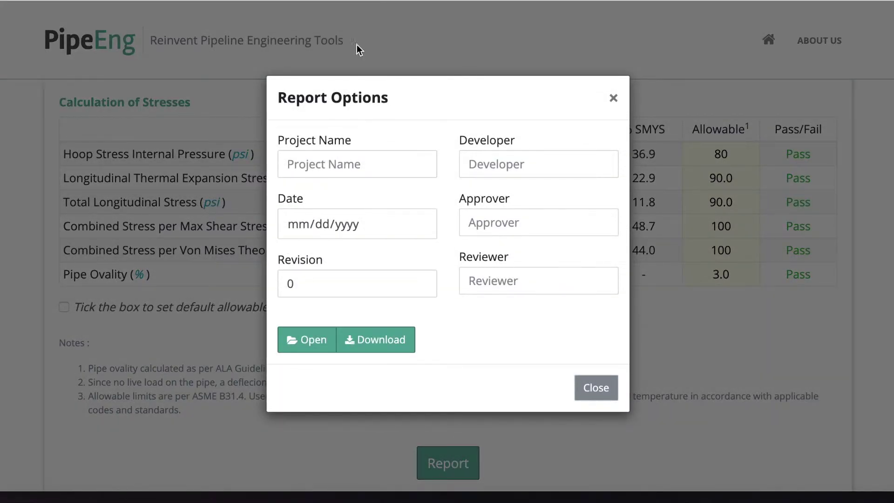
Start entering the project name in the Report Options for the imperial report.
{"action": "left_click", "coordinate": [339, 164]}
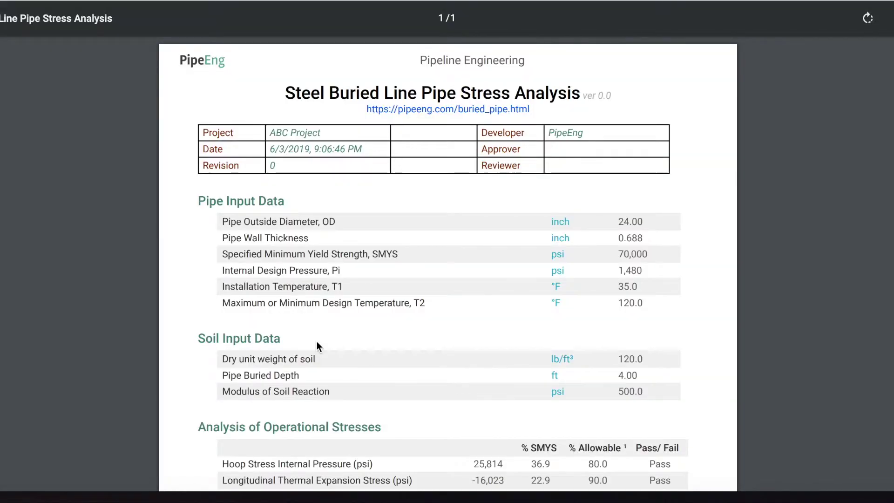
Scroll through the imperial ABC Project PDF, checking input data and Pass results.
{"action": "scroll", "coordinate": [799, 254], "scroll_direction": "down", "scroll_amount": 1}
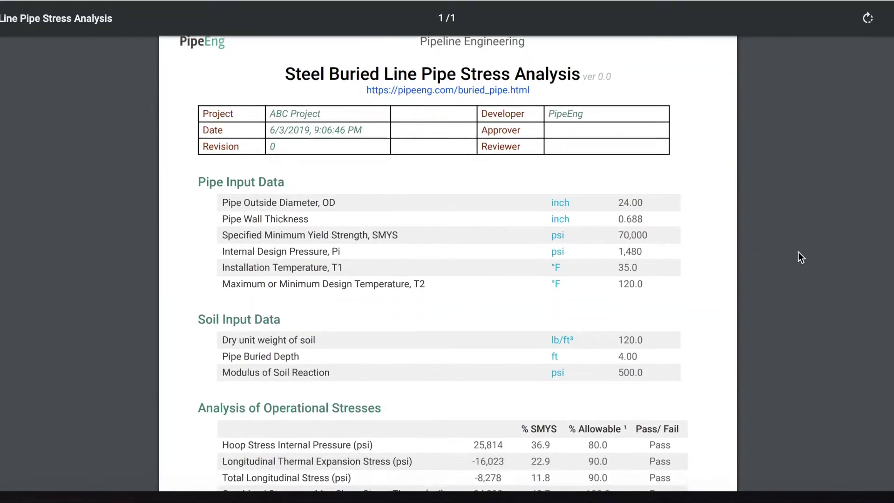
{"action": "scroll", "coordinate": [798, 253], "scroll_direction": "down", "scroll_amount": 2}
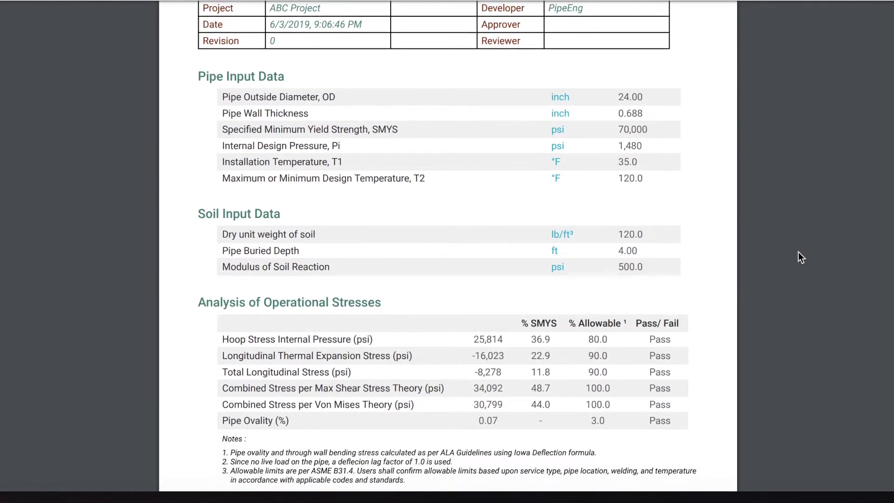
{"action": "scroll", "coordinate": [798, 252], "scroll_direction": "down", "scroll_amount": 2}
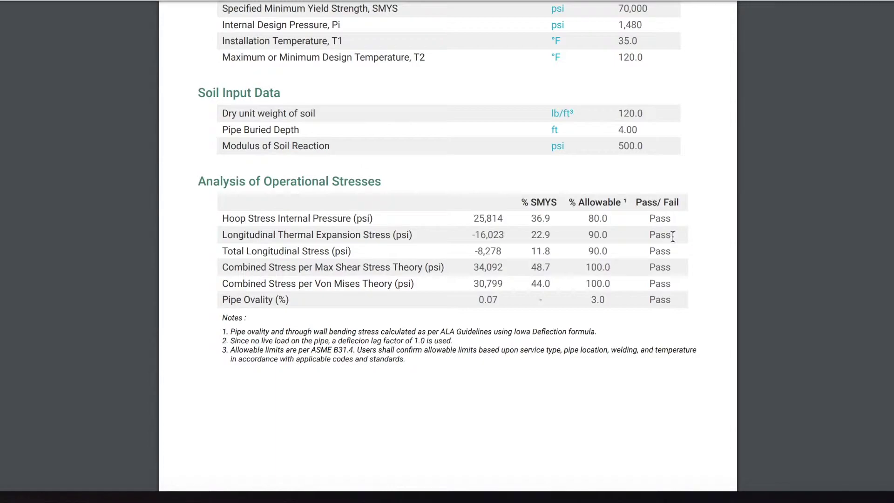
{"action": "scroll", "coordinate": [608, 280], "scroll_direction": "down", "scroll_amount": 1}
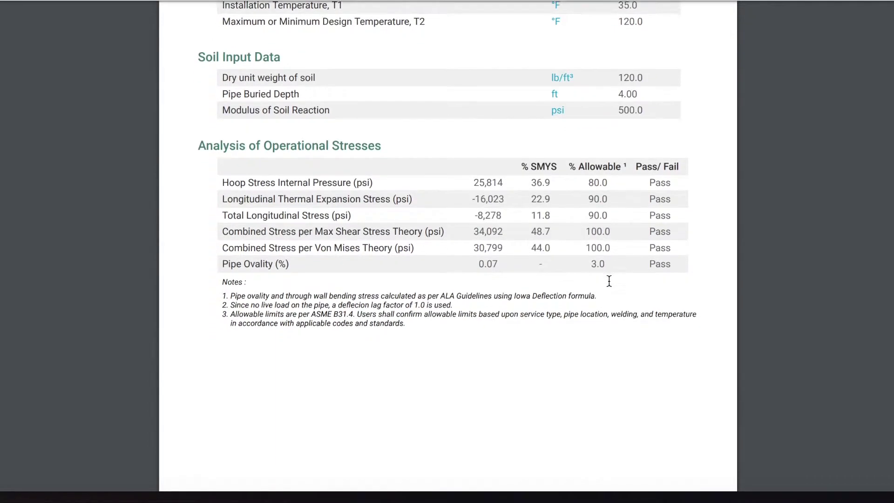
{"action": "scroll", "coordinate": [608, 280], "scroll_direction": "down", "scroll_amount": 1}
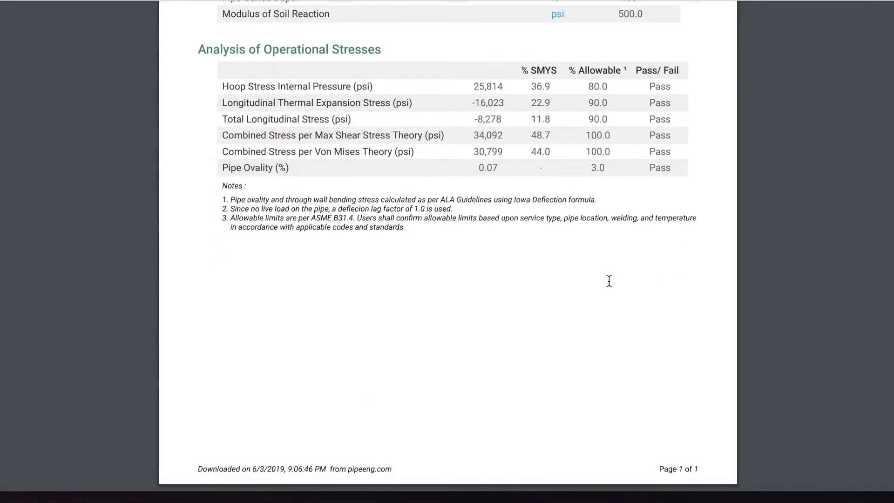
{"action": "scroll", "coordinate": [538, 283], "scroll_direction": "up", "scroll_amount": 6}
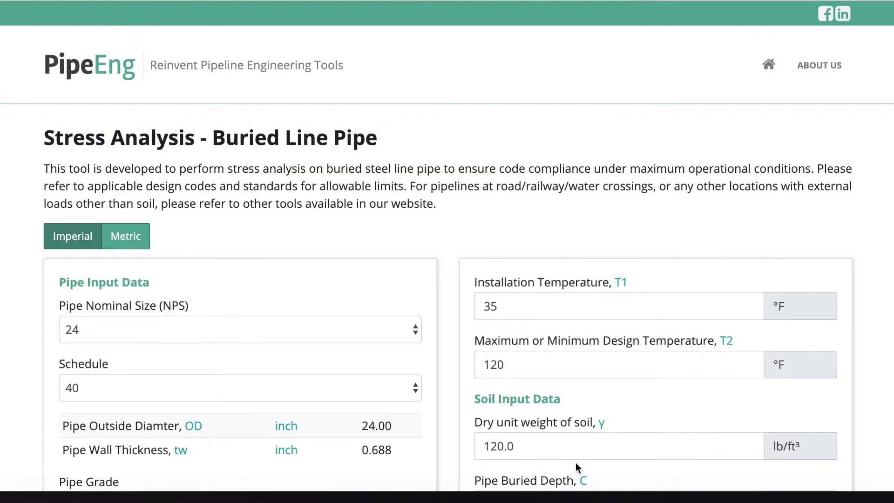
Switch the form to Metric units, giving 609.60 mm OD and 17.475 mm wall.
{"action": "scroll", "coordinate": [576, 467], "scroll_direction": "down", "scroll_amount": 2}
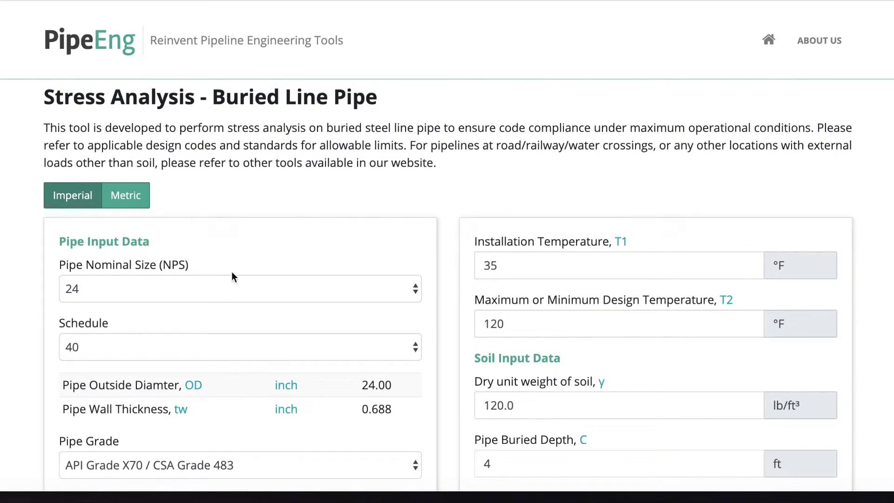
{"action": "left_click", "coordinate": [128, 198]}
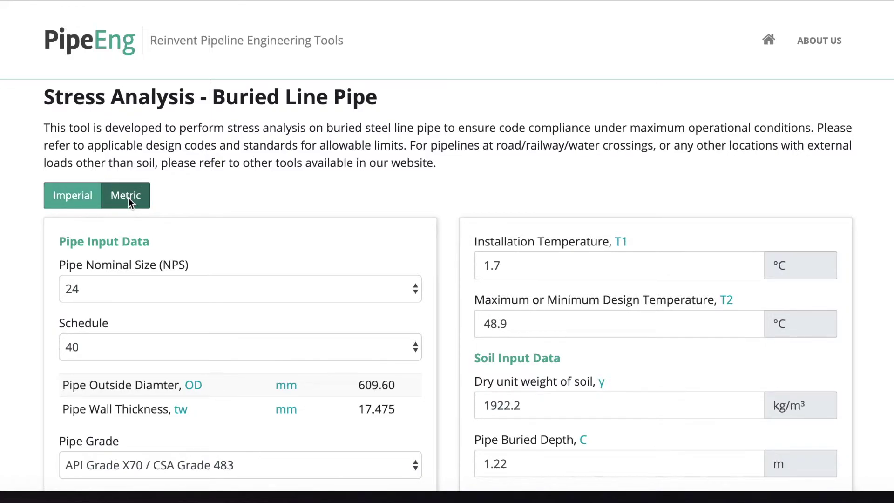
{"action": "scroll", "coordinate": [234, 214], "scroll_direction": "down", "scroll_amount": 5}
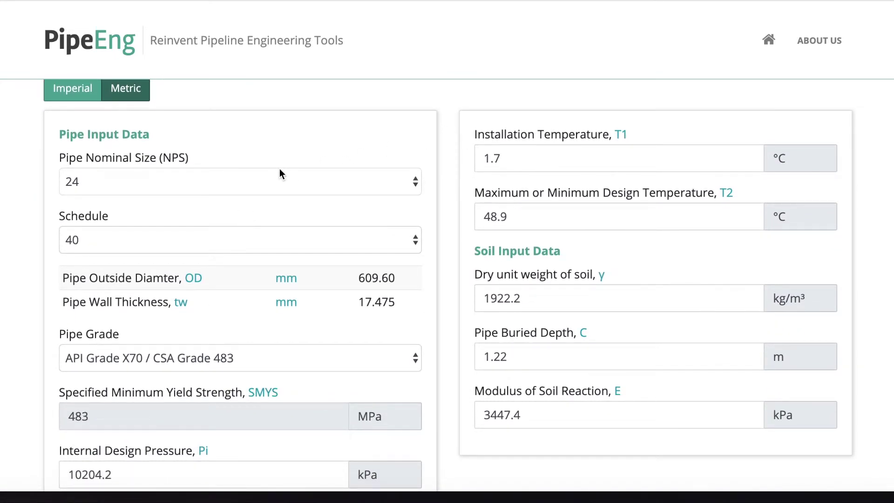
Keep NPS 24 and change the pipe schedule to STD (9.525 mm wall).
{"action": "left_click", "coordinate": [152, 190]}
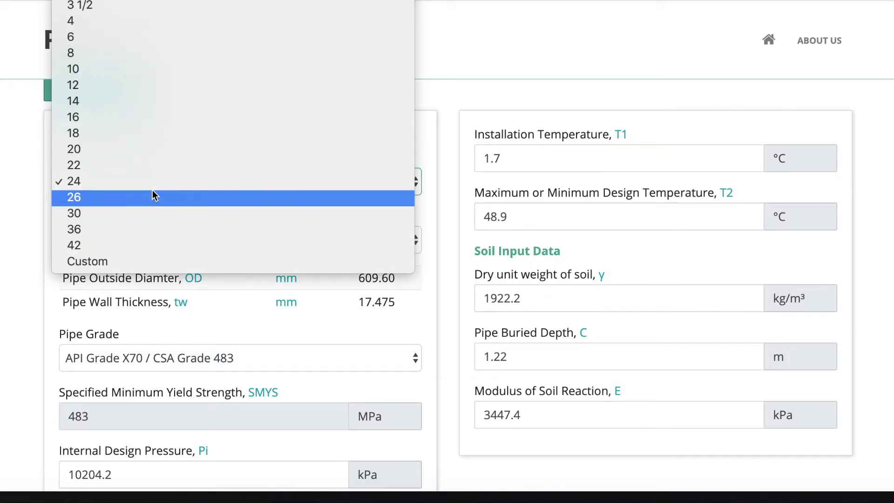
{"action": "key", "text": "Escape"}
{"action": "left_click", "coordinate": [102, 238]}
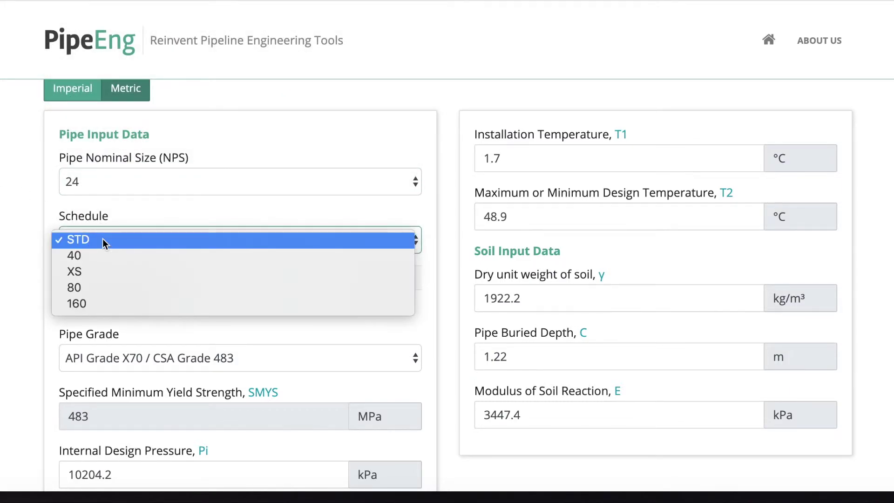
{"action": "left_click", "coordinate": [103, 238]}
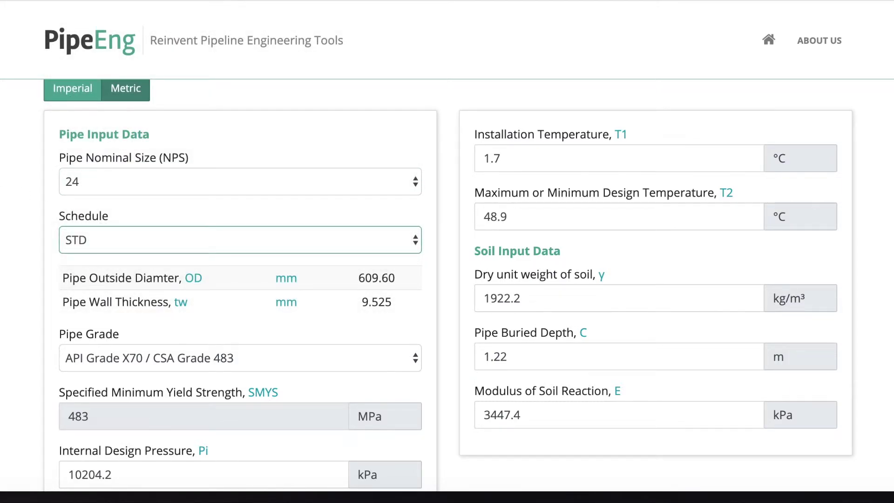
Review the Calculation of Stresses table and generate the metric stress report.
{"action": "scroll", "coordinate": [43, 250], "scroll_direction": "down", "scroll_amount": 3}
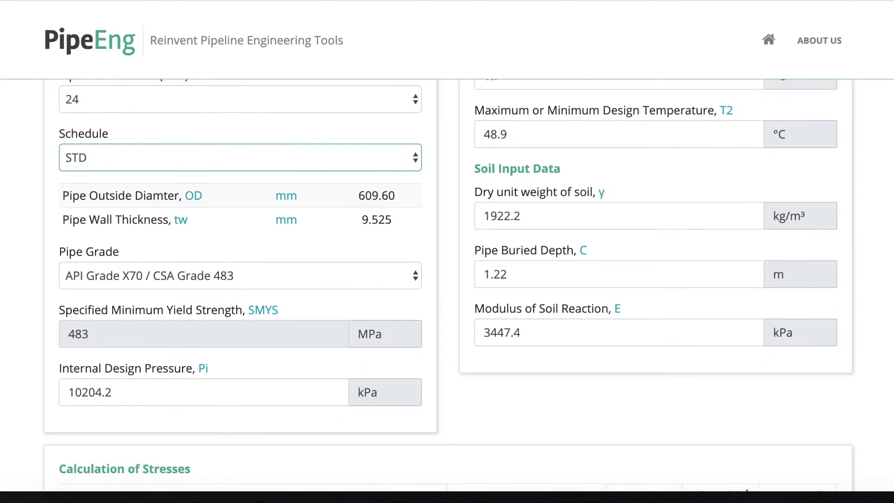
{"action": "scroll", "coordinate": [42, 250], "scroll_direction": "up", "scroll_amount": 1}
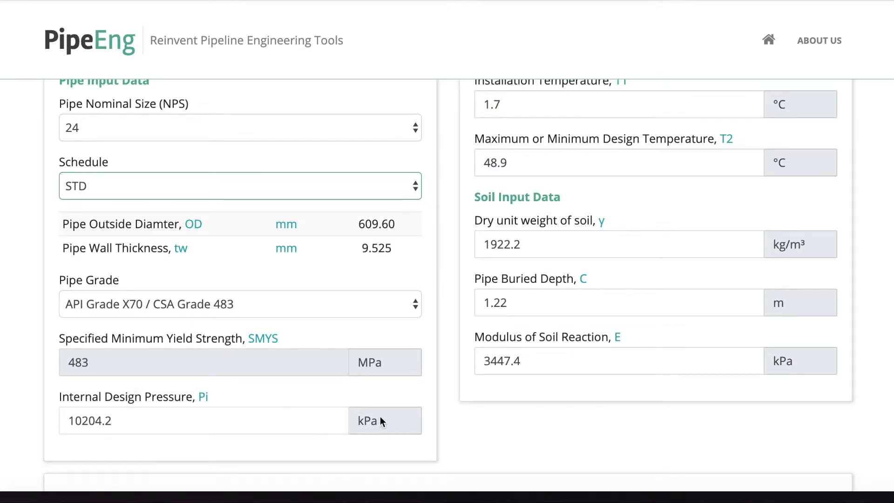
{"action": "scroll", "coordinate": [385, 419], "scroll_direction": "up", "scroll_amount": 1}
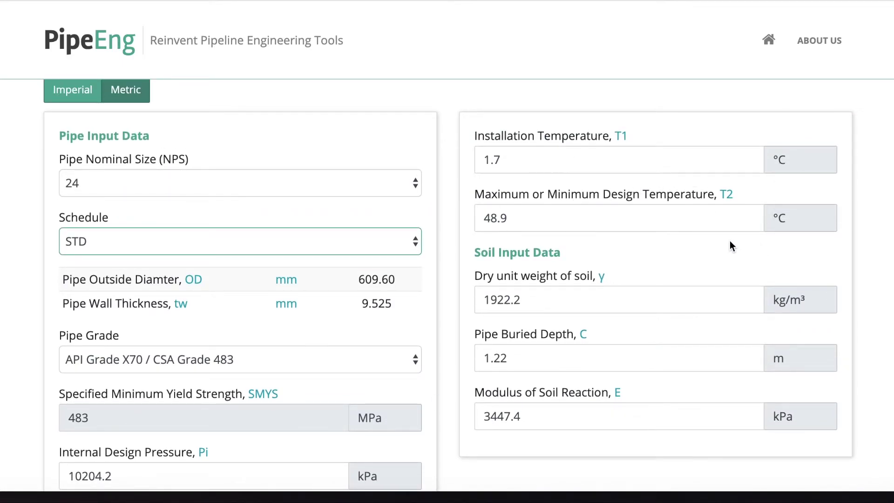
{"action": "scroll", "coordinate": [731, 241], "scroll_direction": "down", "scroll_amount": 3}
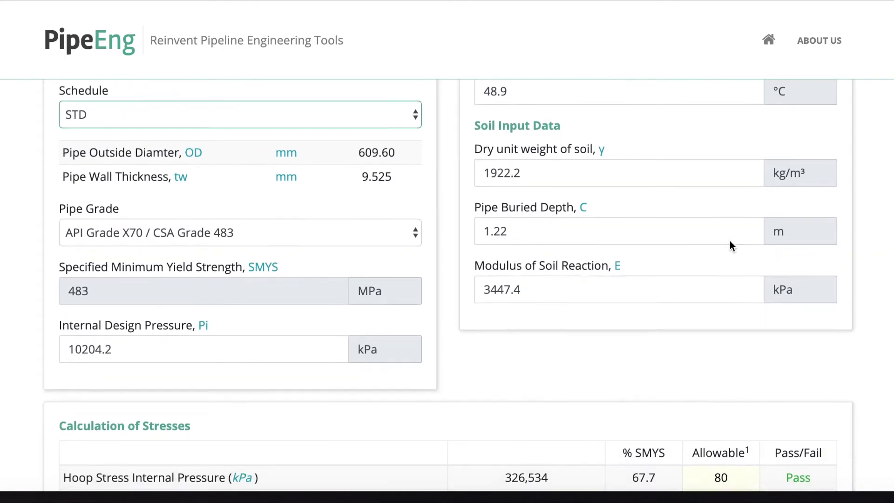
{"action": "scroll", "coordinate": [731, 241], "scroll_direction": "down", "scroll_amount": 5}
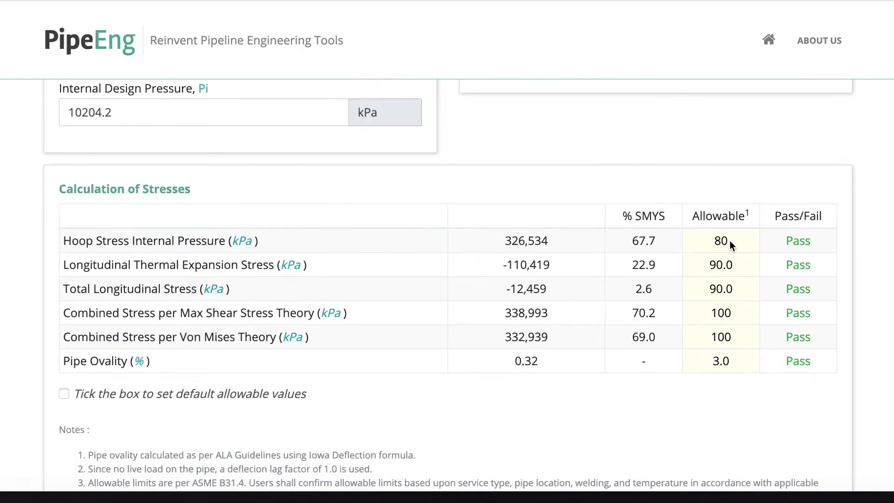
{"action": "scroll", "coordinate": [730, 242], "scroll_direction": "down", "scroll_amount": 3}
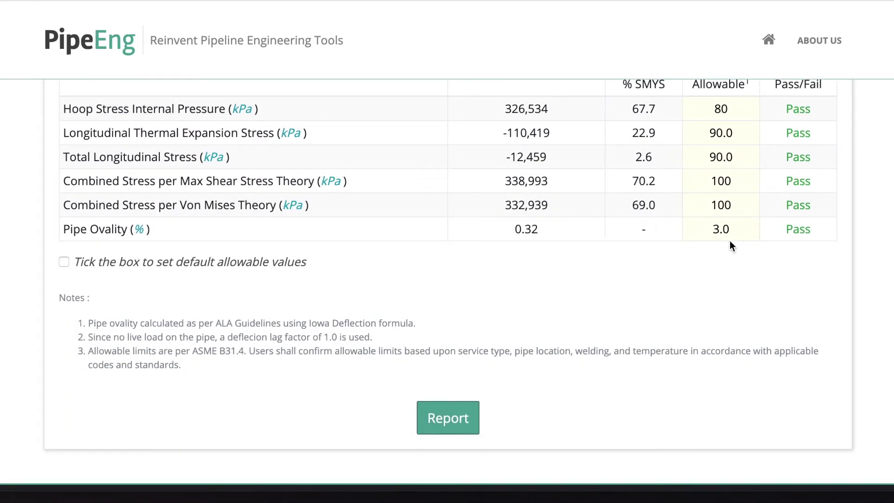
{"action": "left_click", "coordinate": [440, 416]}
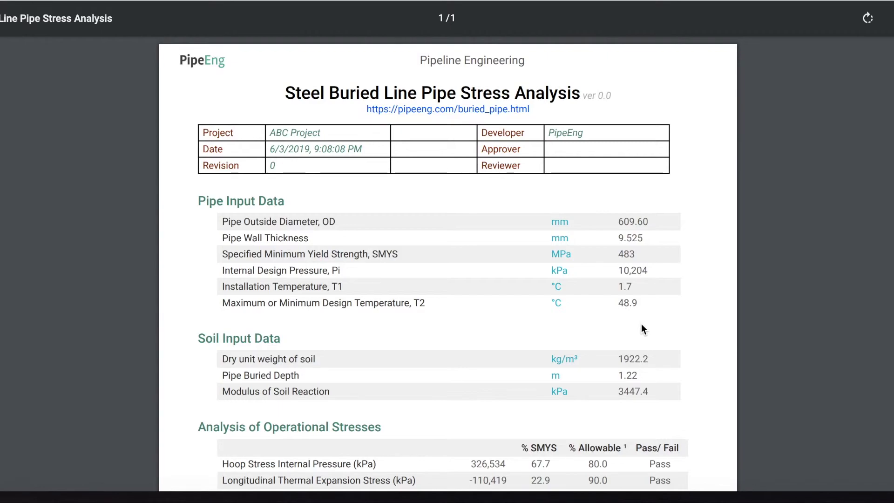
Scroll through the metric STD-schedule PDF report, confirming every stress check passes.
{"action": "scroll", "coordinate": [642, 323], "scroll_direction": "down", "scroll_amount": 1}
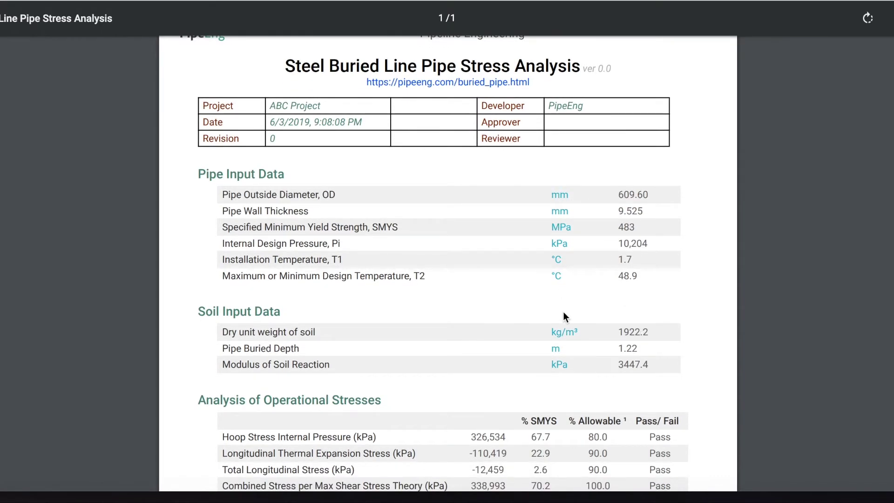
{"action": "scroll", "coordinate": [564, 315], "scroll_direction": "down", "scroll_amount": 3}
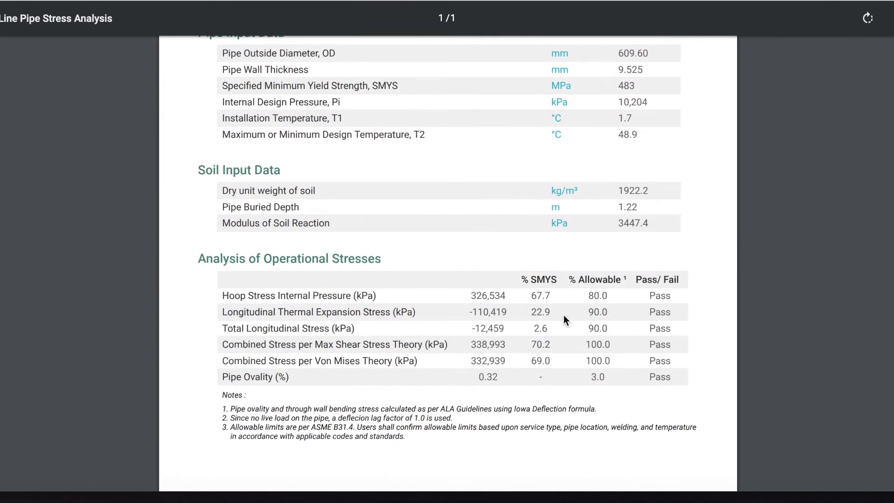
{"action": "scroll", "coordinate": [564, 315], "scroll_direction": "down", "scroll_amount": 3}
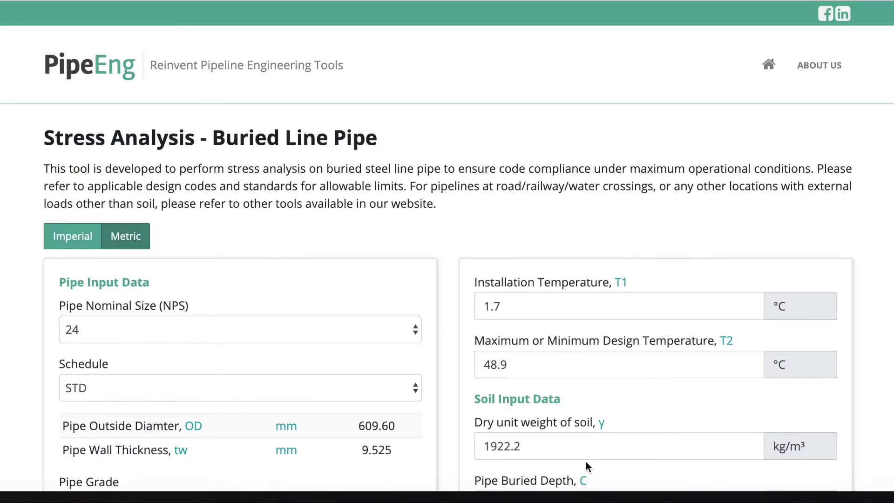